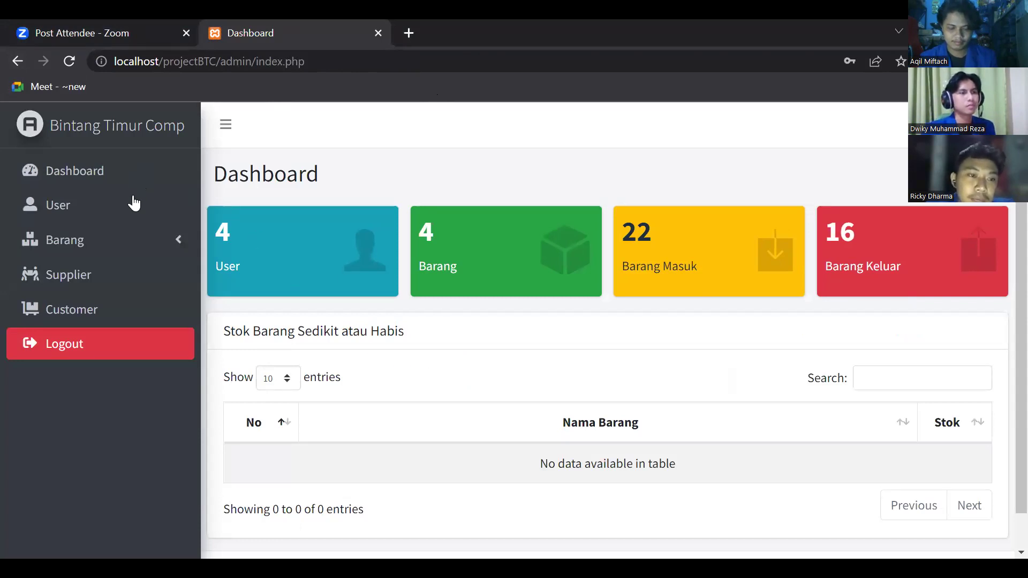
{"action": "left_click", "coordinate": [144, 248]}
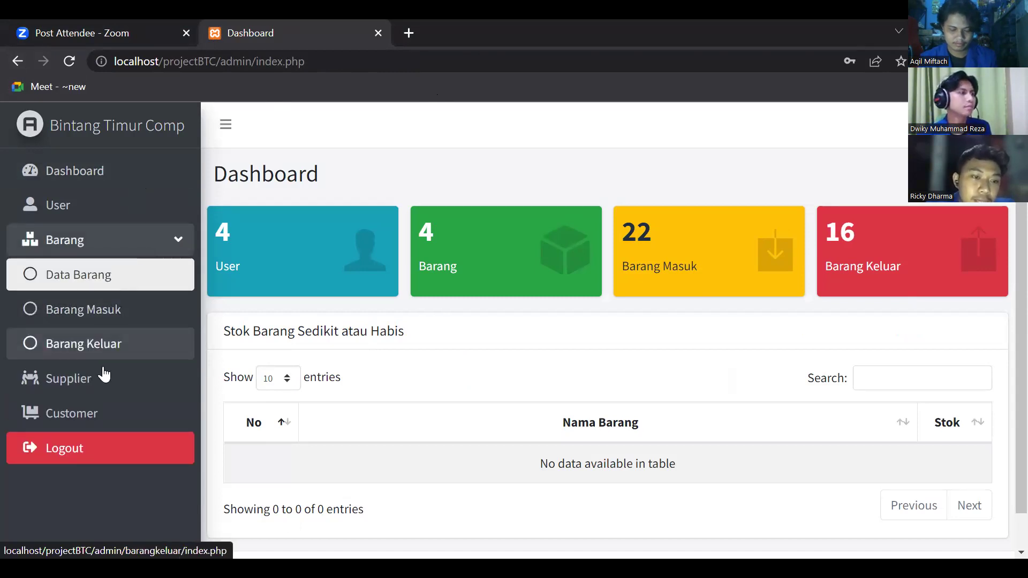
{"action": "left_click", "coordinate": [183, 254]}
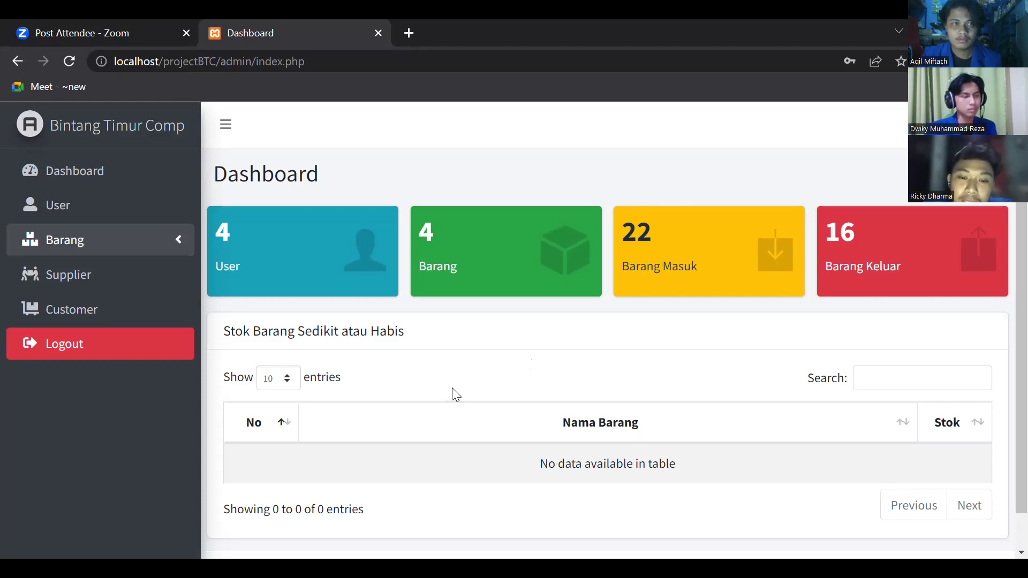
- Open the User list's add form and enter the new user's full name, username and password
{"action": "left_click", "coordinate": [127, 214]}
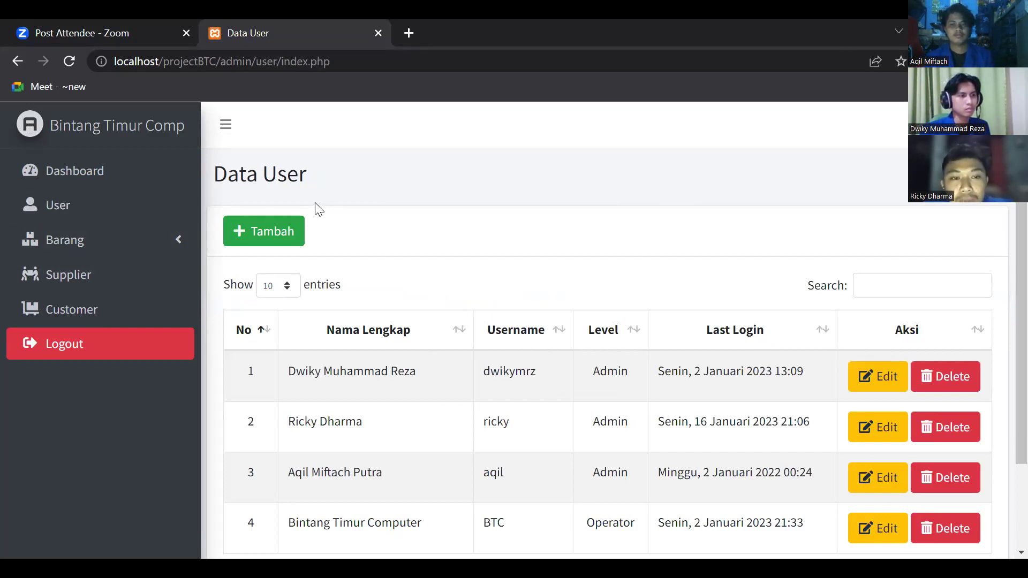
{"action": "left_click", "coordinate": [270, 229]}
{"action": "left_click", "coordinate": [360, 234]}
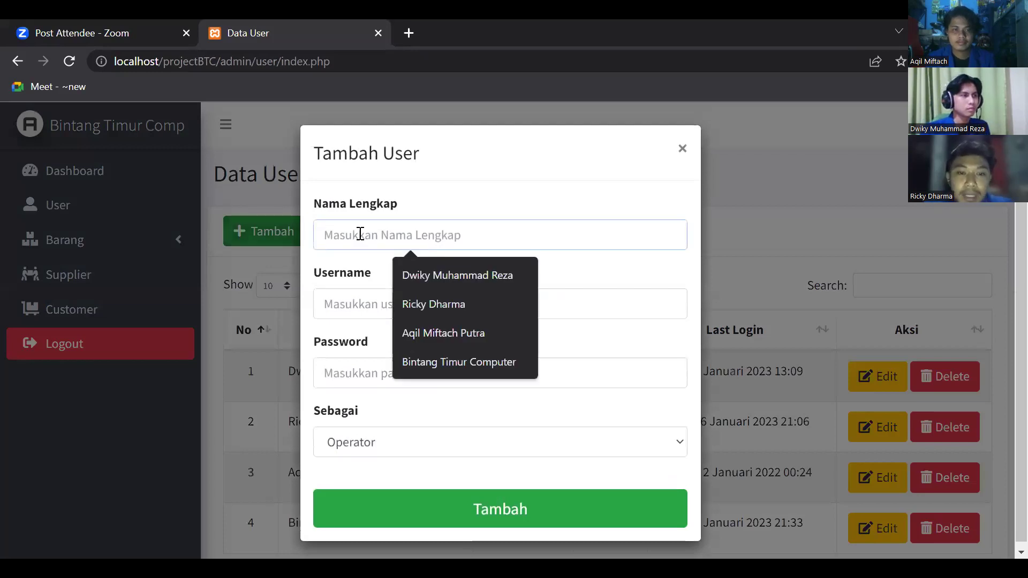
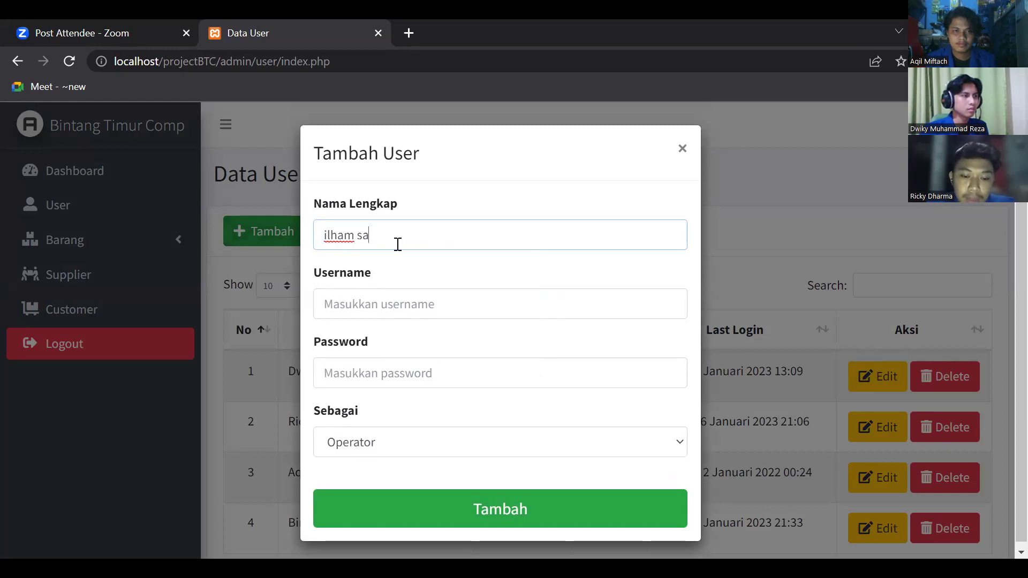
{"action": "left_click", "coordinate": [420, 300]}
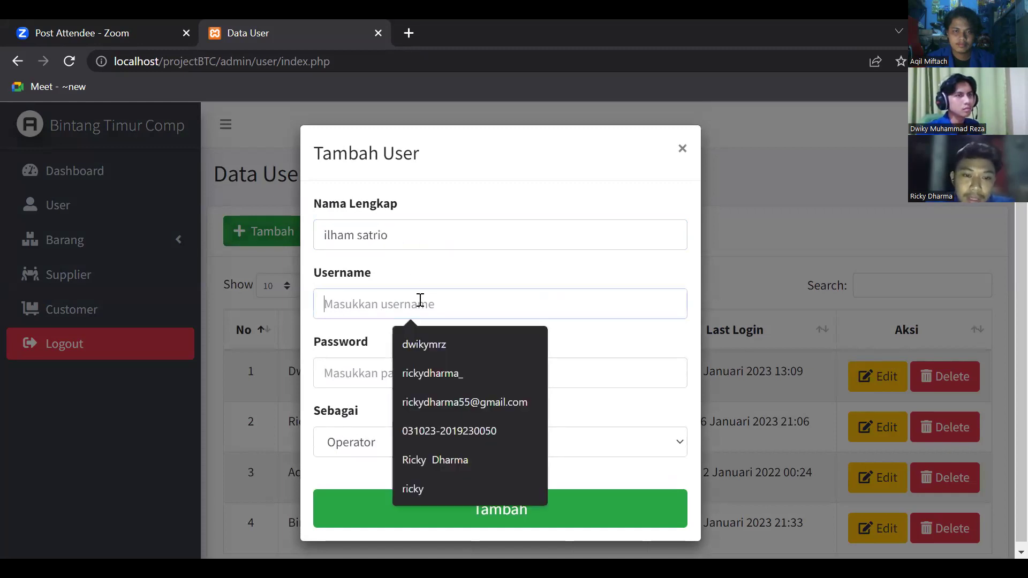
{"action": "type", "text": "ilham"}
{"action": "left_click", "coordinate": [444, 369]}
{"action": "type", "text": "123"}
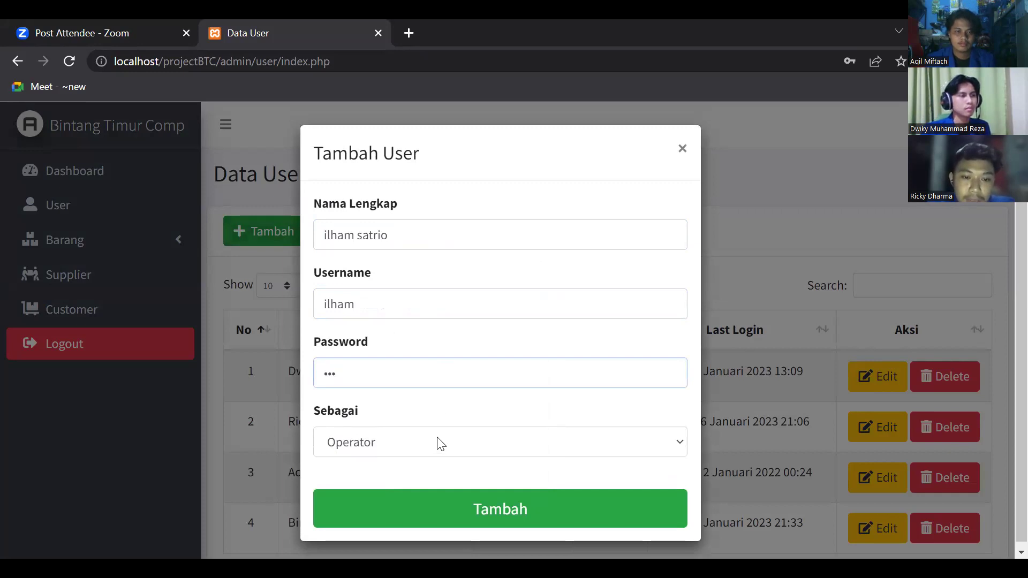
- Set the new user's level to Admin, save it, and dismiss the confirmation
{"action": "left_click", "coordinate": [439, 444]}
{"action": "left_click", "coordinate": [419, 467]}
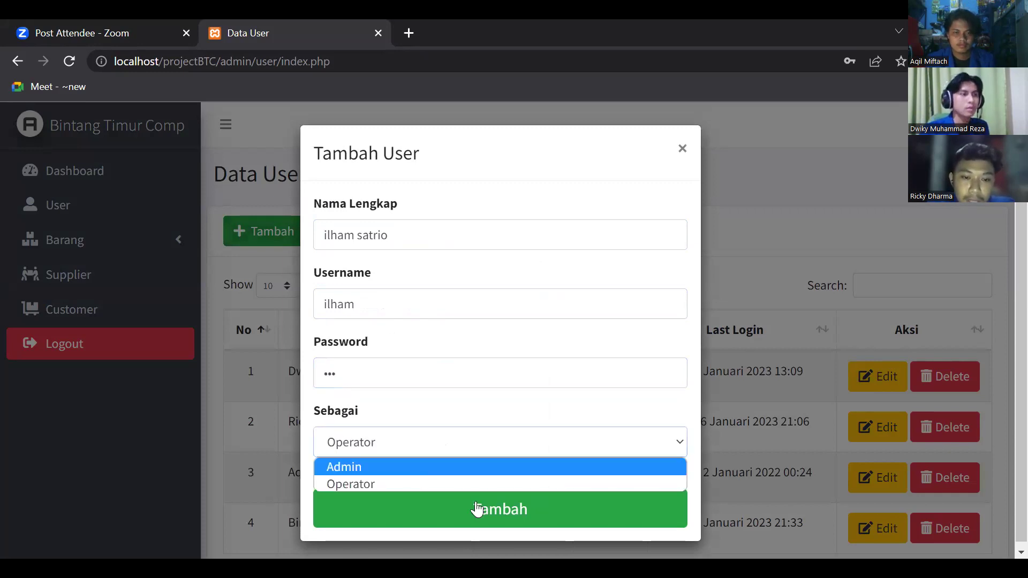
{"action": "left_click", "coordinate": [476, 506]}
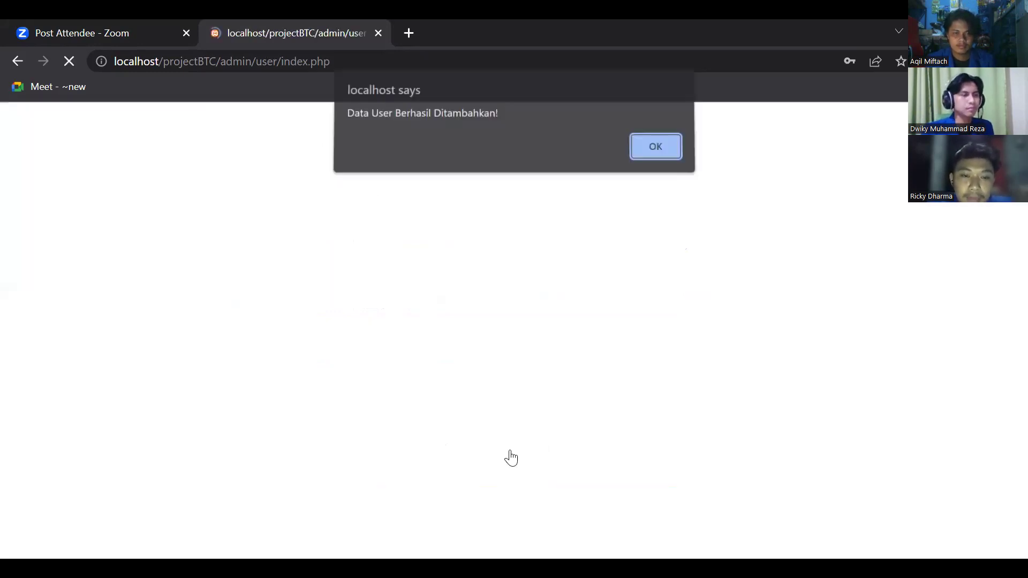
{"action": "left_click", "coordinate": [651, 155]}
{"action": "scroll", "coordinate": [651, 328], "scroll_direction": "down", "scroll_amount": 1}
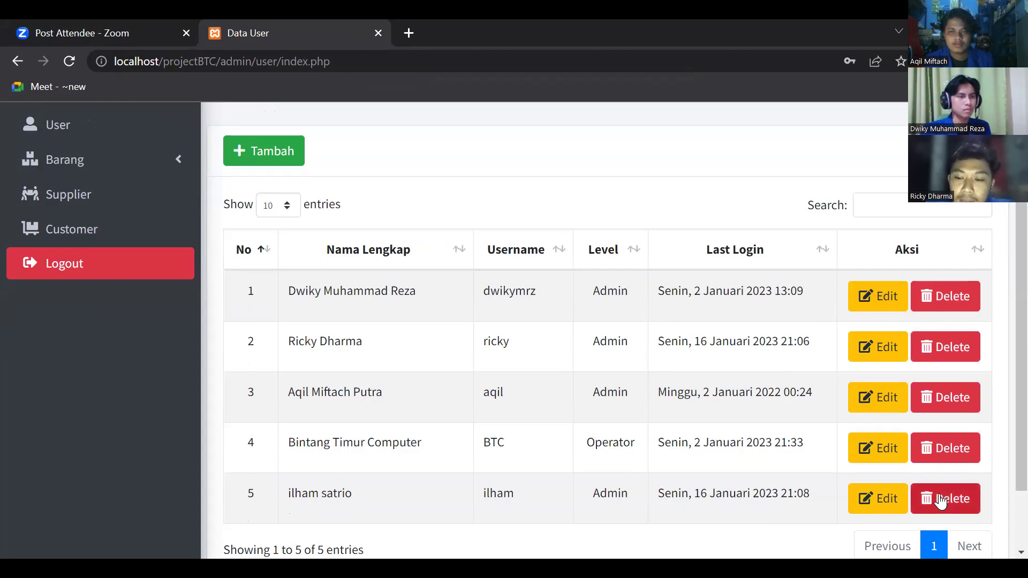
- Delete the user in row 5 of Data User, confirming with Hapus and dismissing the notice
{"action": "left_click", "coordinate": [940, 497]}
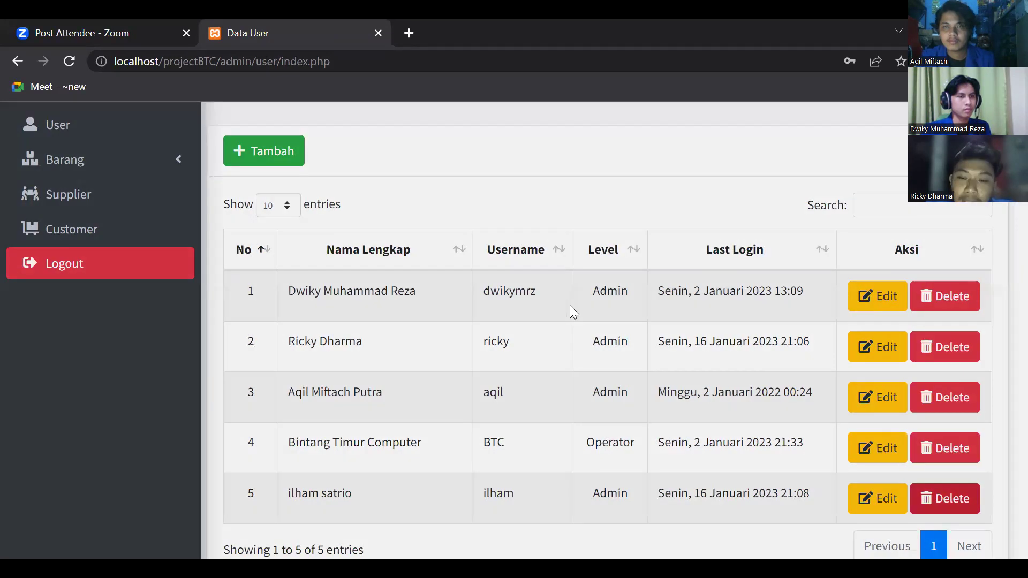
{"action": "left_click", "coordinate": [554, 276]}
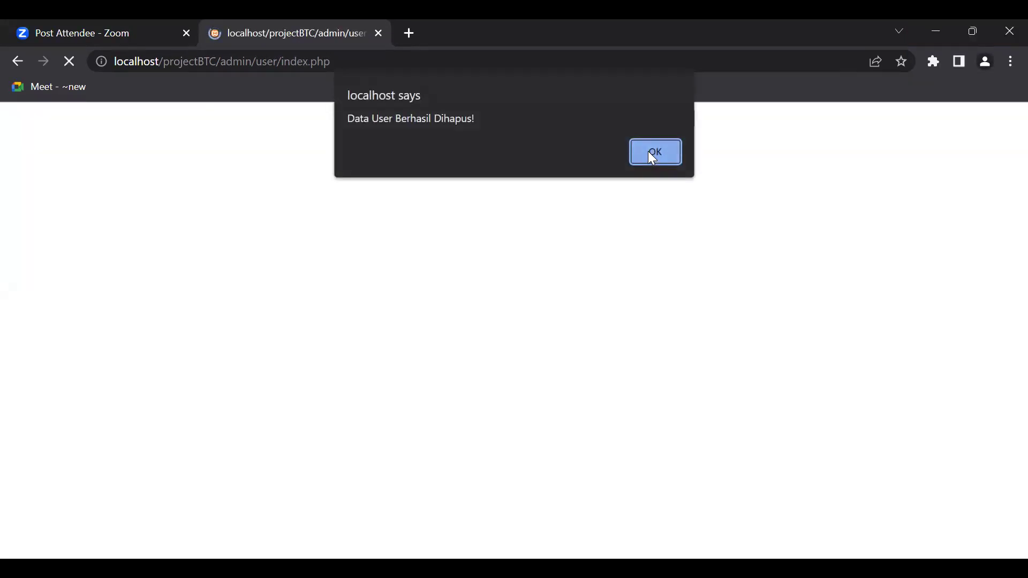
{"action": "left_click", "coordinate": [650, 155]}
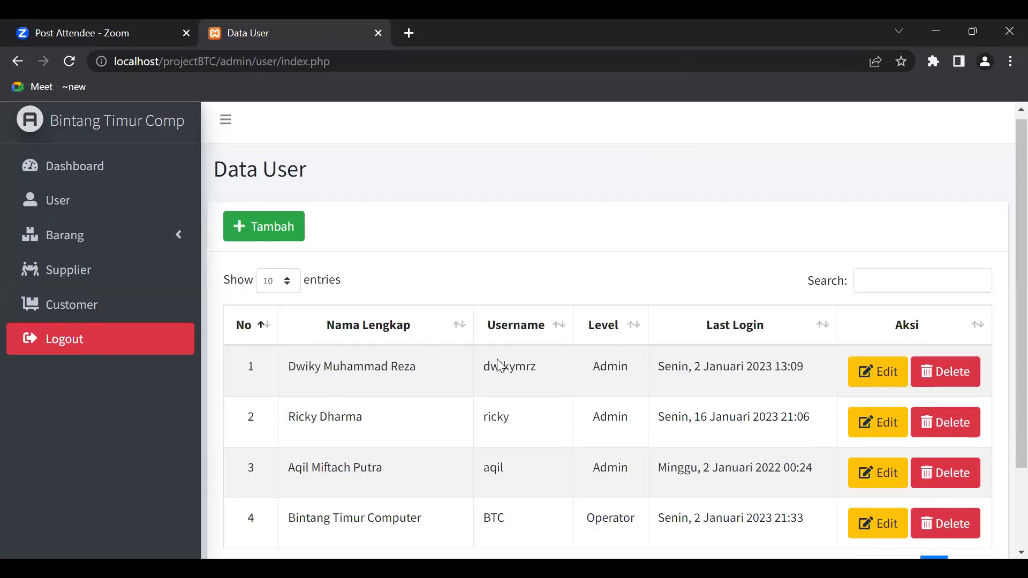
{"action": "scroll", "coordinate": [497, 364], "scroll_direction": "down", "scroll_amount": 2}
{"action": "scroll", "coordinate": [497, 364], "scroll_direction": "up", "scroll_amount": 2}
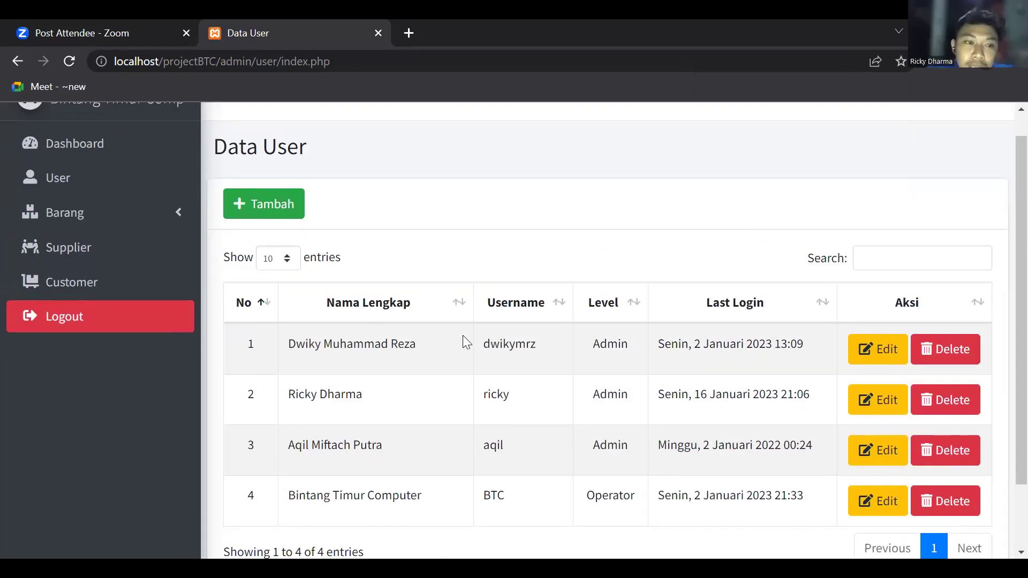
{"action": "scroll", "coordinate": [276, 319], "scroll_direction": "up", "scroll_amount": 1}
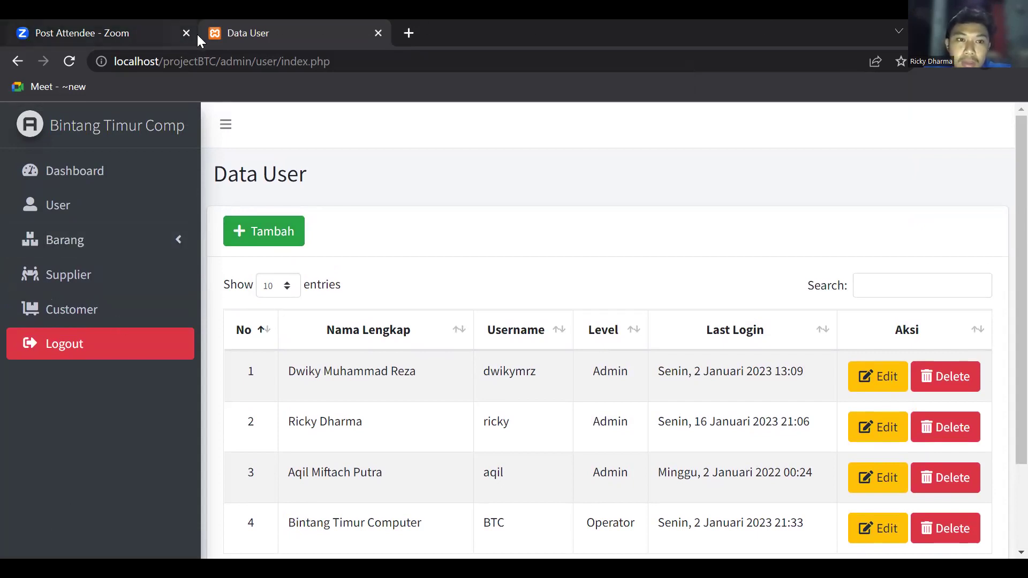
{"action": "mouse_move", "coordinate": [197, 34]}
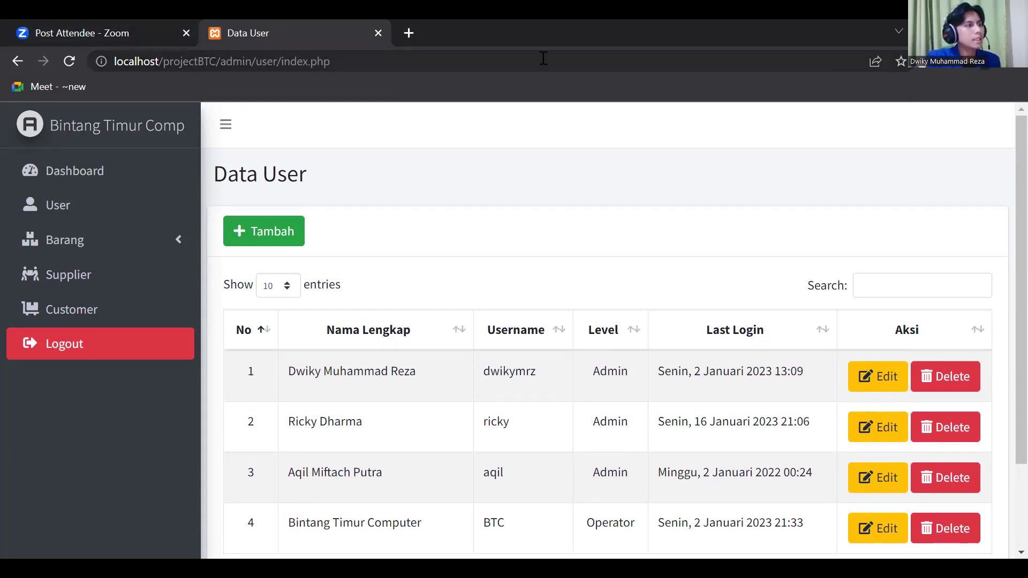
- Open the Data Barang item list from the sidebar
{"action": "left_click", "coordinate": [81, 248]}
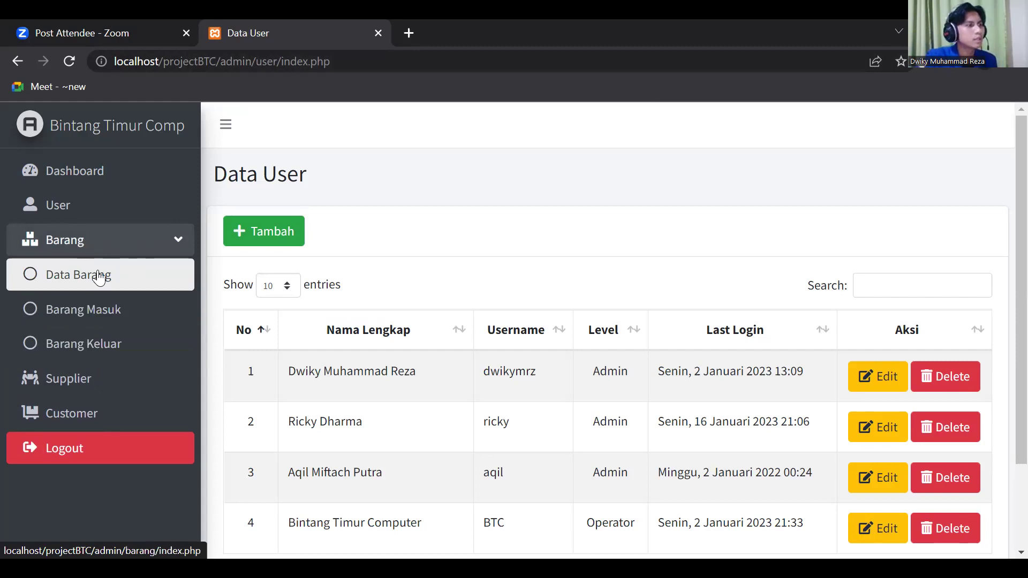
{"action": "left_click", "coordinate": [97, 276]}
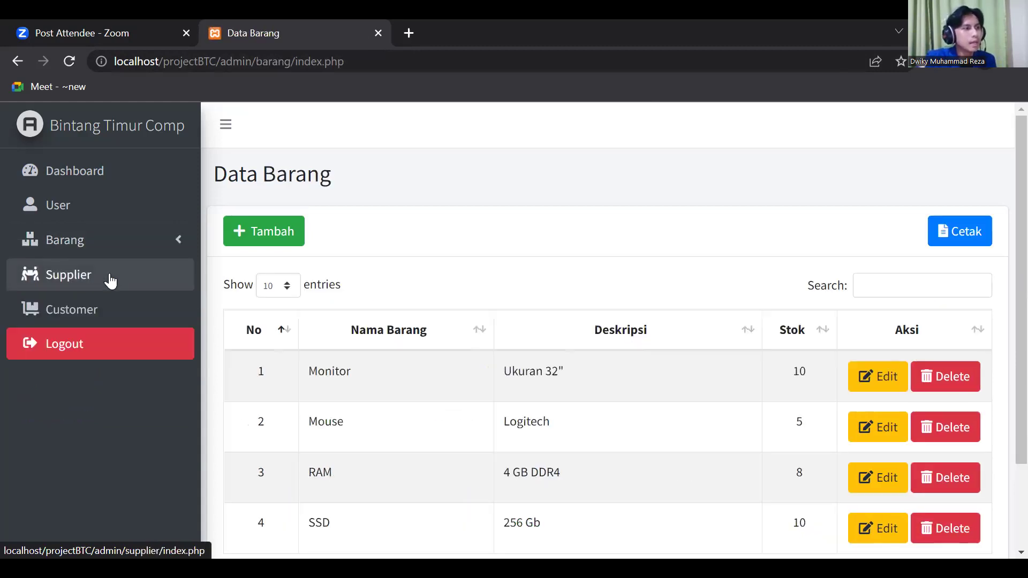
{"action": "scroll", "coordinate": [507, 399], "scroll_direction": "down", "scroll_amount": 2}
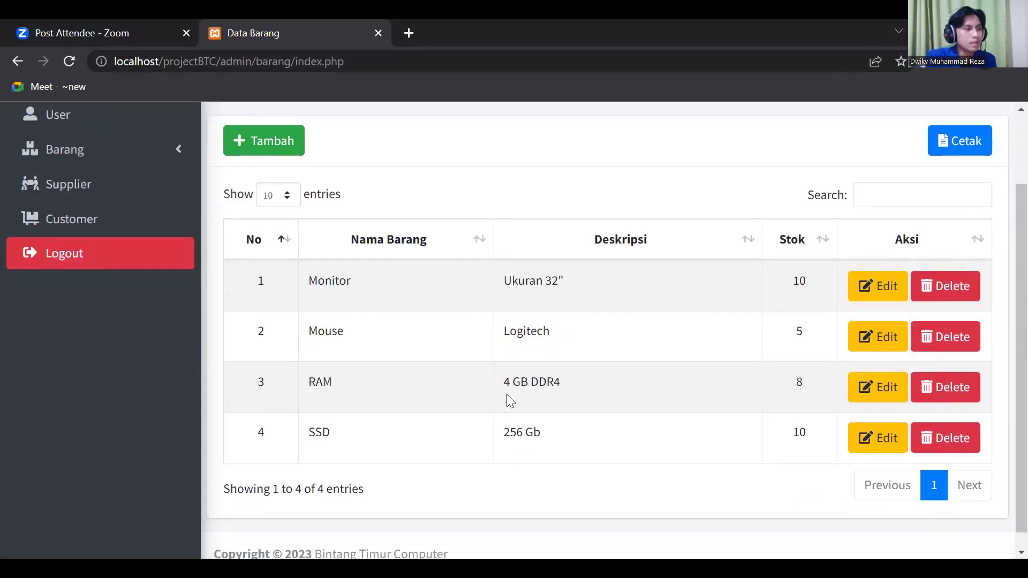
{"action": "scroll", "coordinate": [507, 401], "scroll_direction": "up", "scroll_amount": 2}
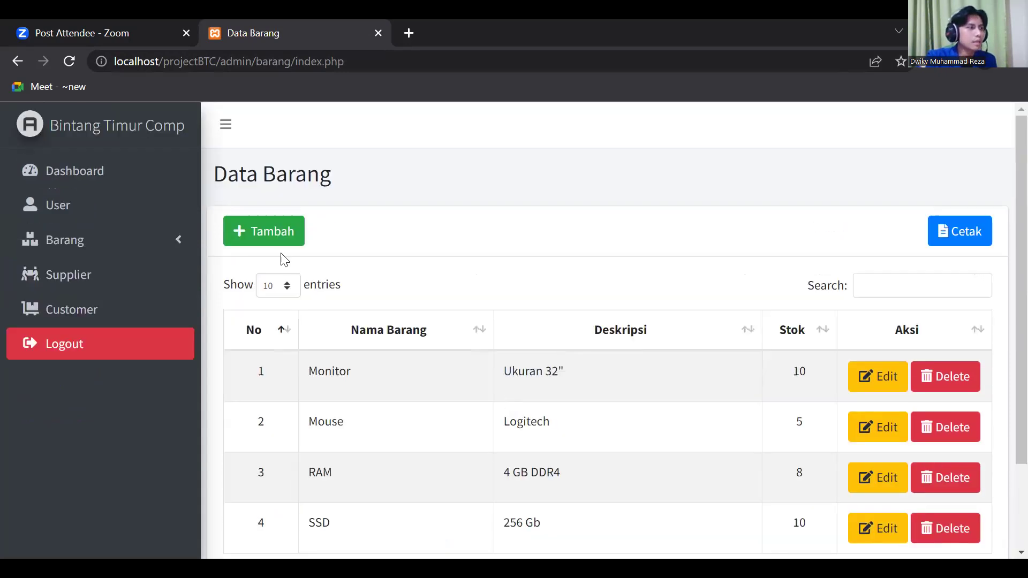
- Add item 'Motherboard' with description 'GIGABYTE DD3' and dismiss the success message
{"action": "left_click", "coordinate": [276, 239]}
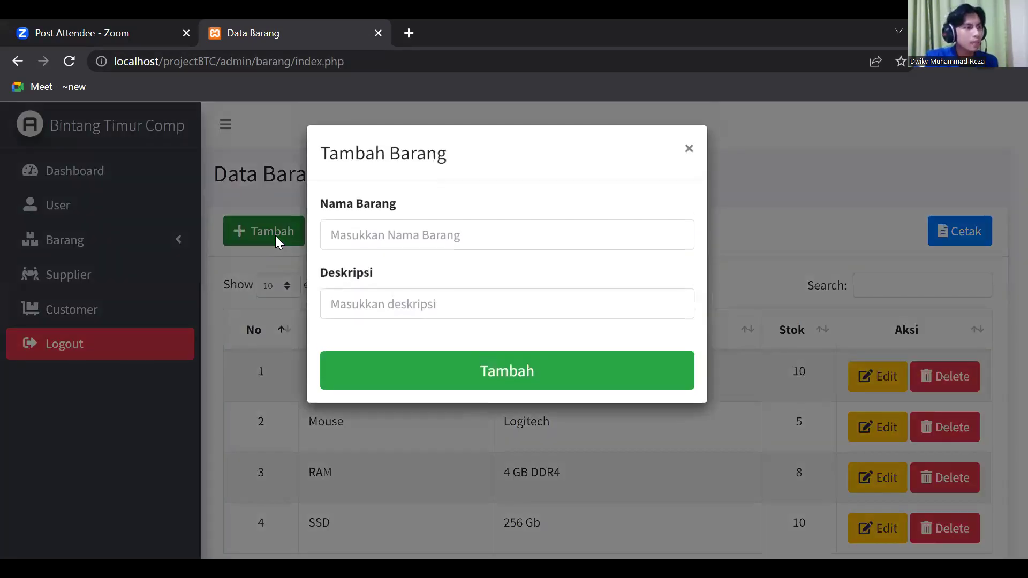
{"action": "left_click", "coordinate": [421, 236]}
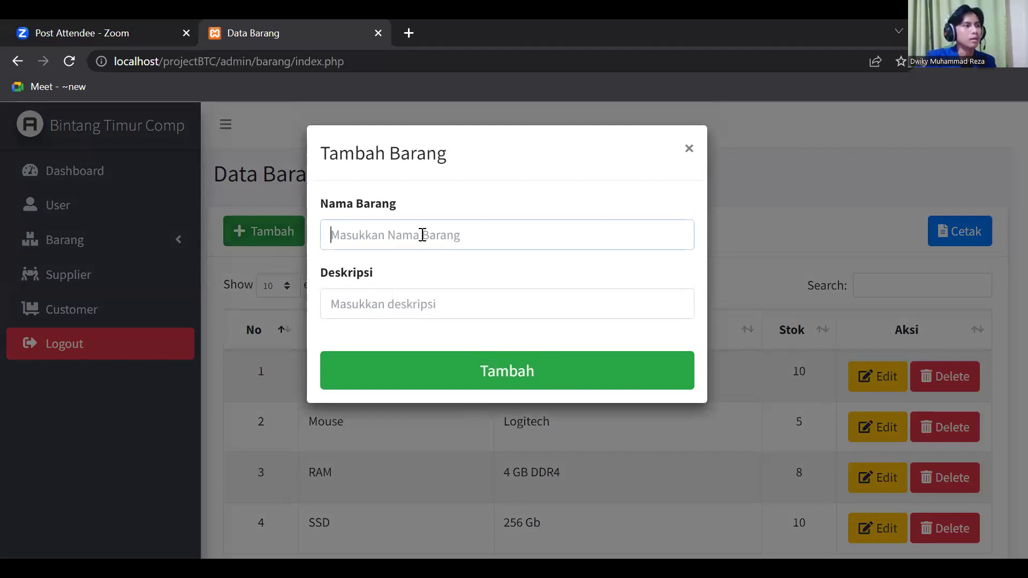
{"action": "type", "text": "M"}
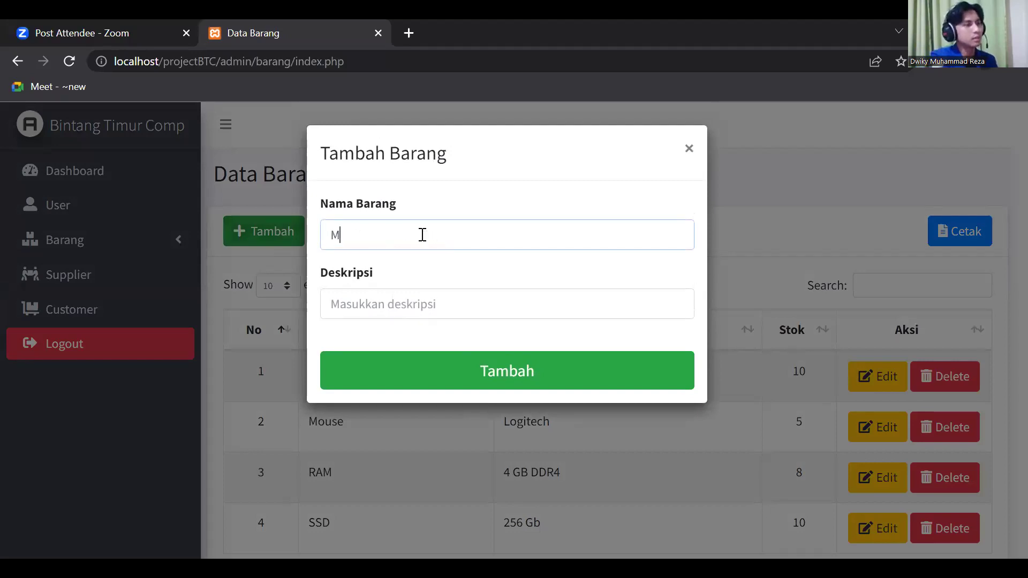
{"action": "type", "text": "otherboard"}
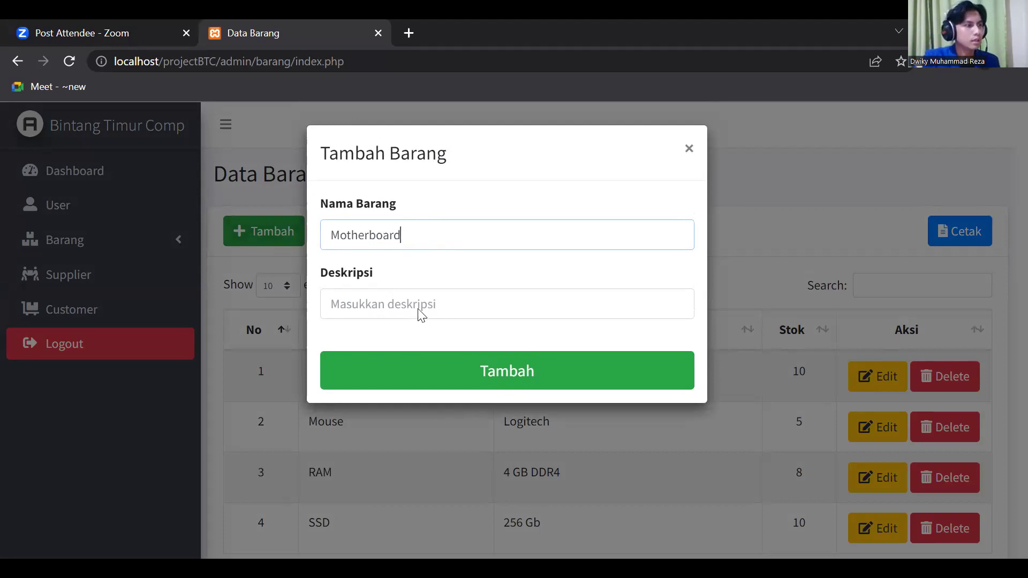
{"action": "left_click", "coordinate": [426, 301]}
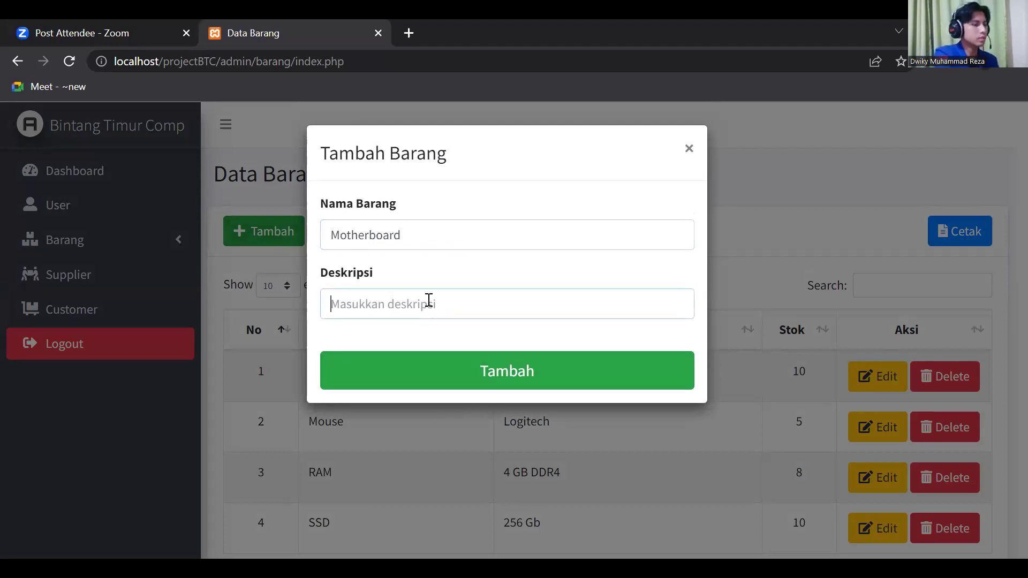
{"action": "type", "text": "GIGA"}
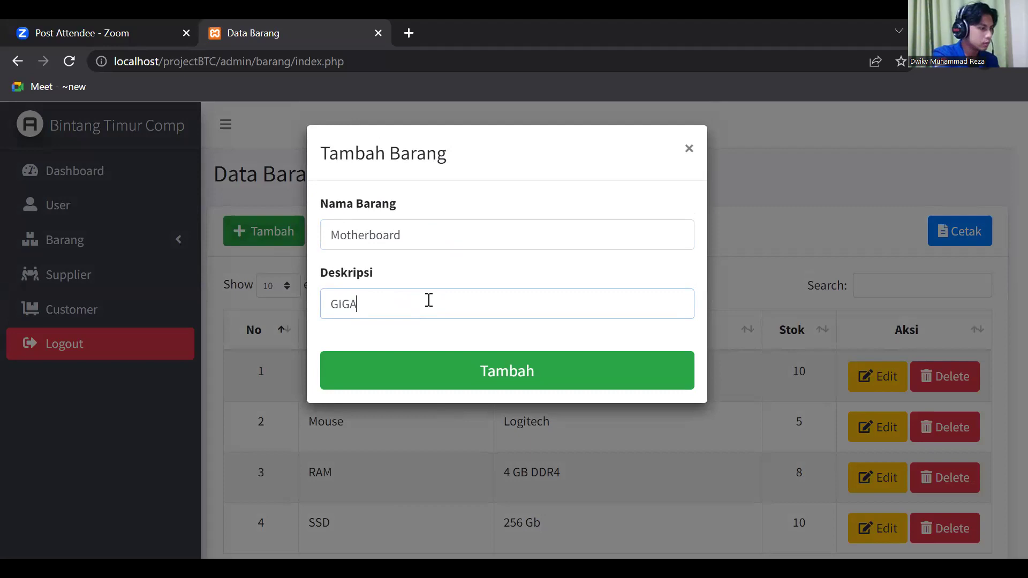
{"action": "type", "text": "BYT"}
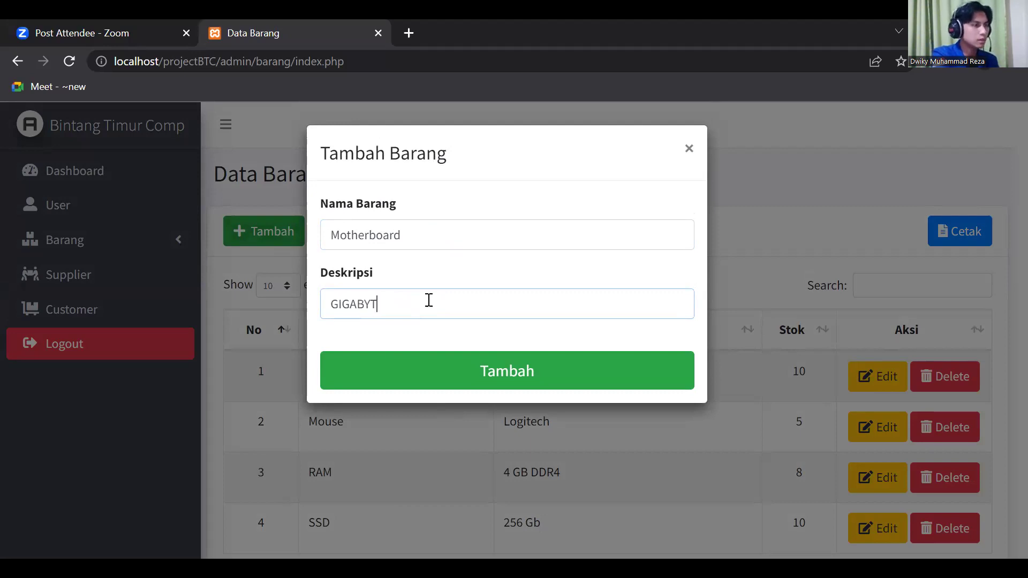
{"action": "type", "text": "E DD#"}
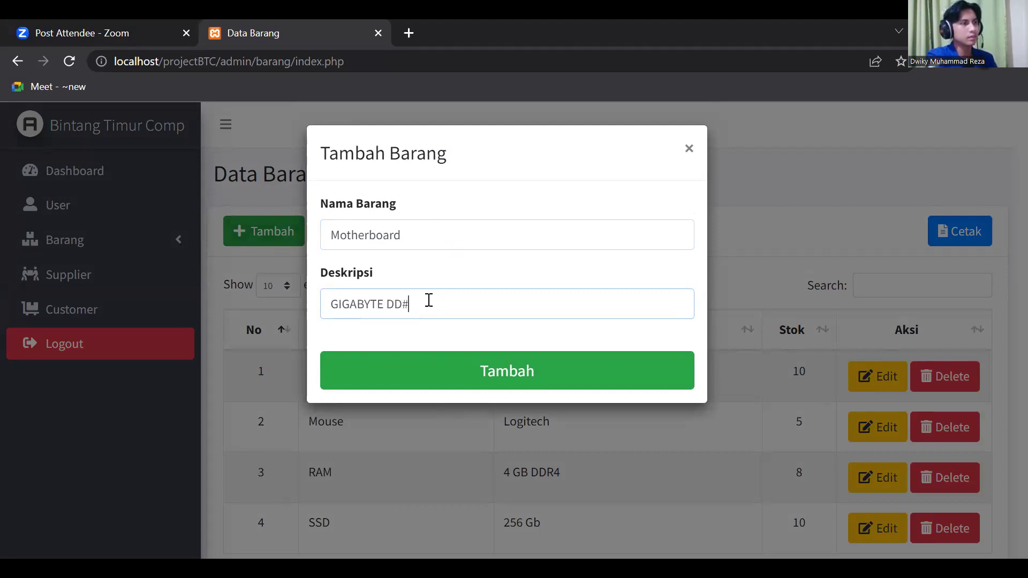
{"action": "key", "text": "BackSpace"}
{"action": "type", "text": "3"}
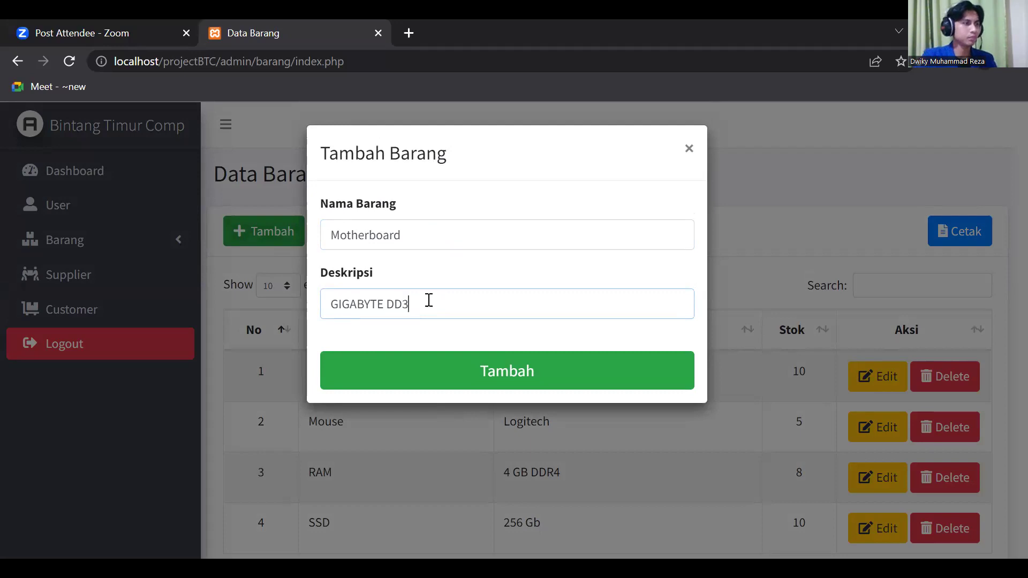
{"action": "left_click", "coordinate": [523, 374]}
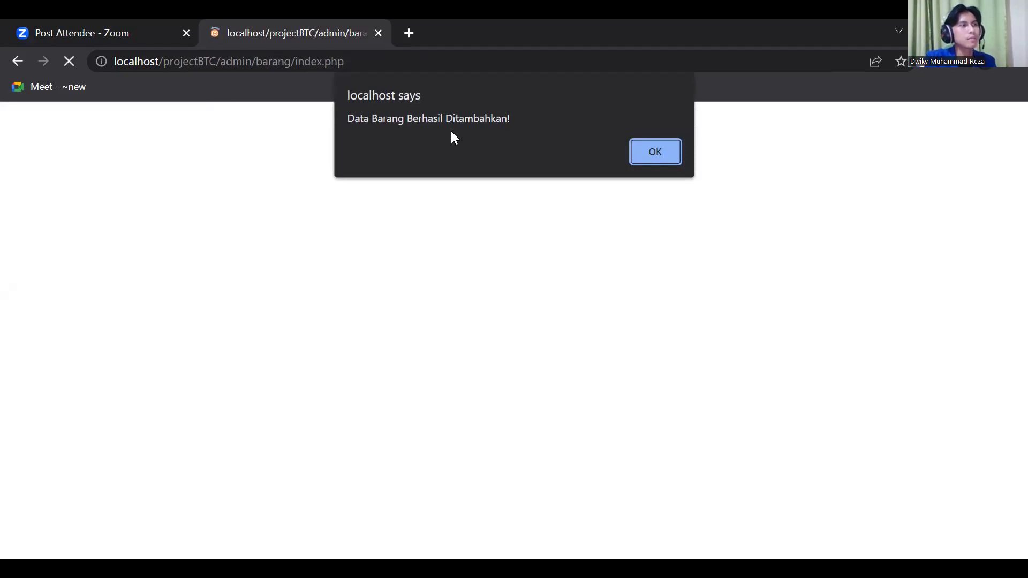
{"action": "left_click", "coordinate": [647, 148]}
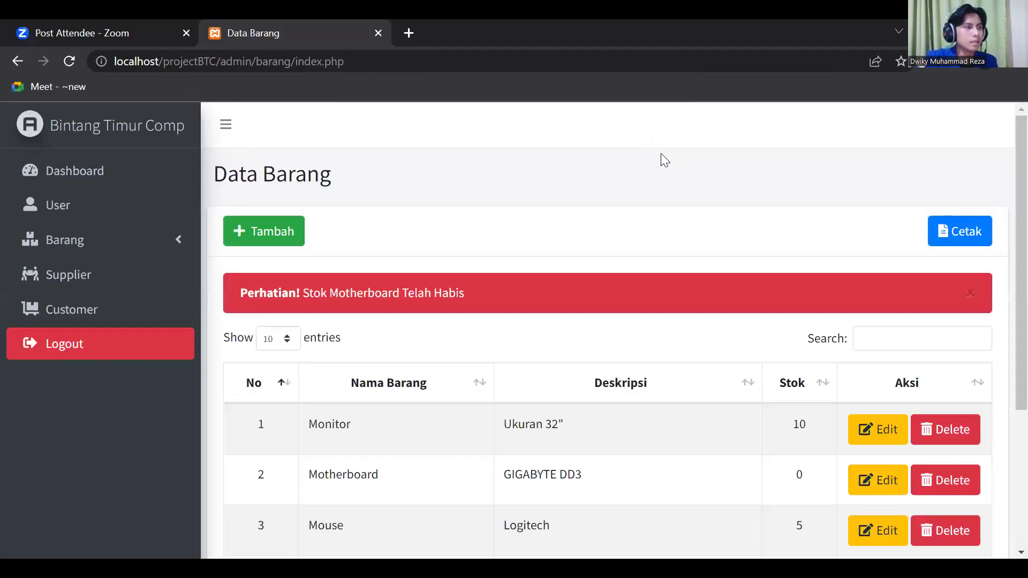
- Scroll through the updated item list and expand the Barang sidebar menu
{"action": "scroll", "coordinate": [644, 330], "scroll_direction": "down", "scroll_amount": 1}
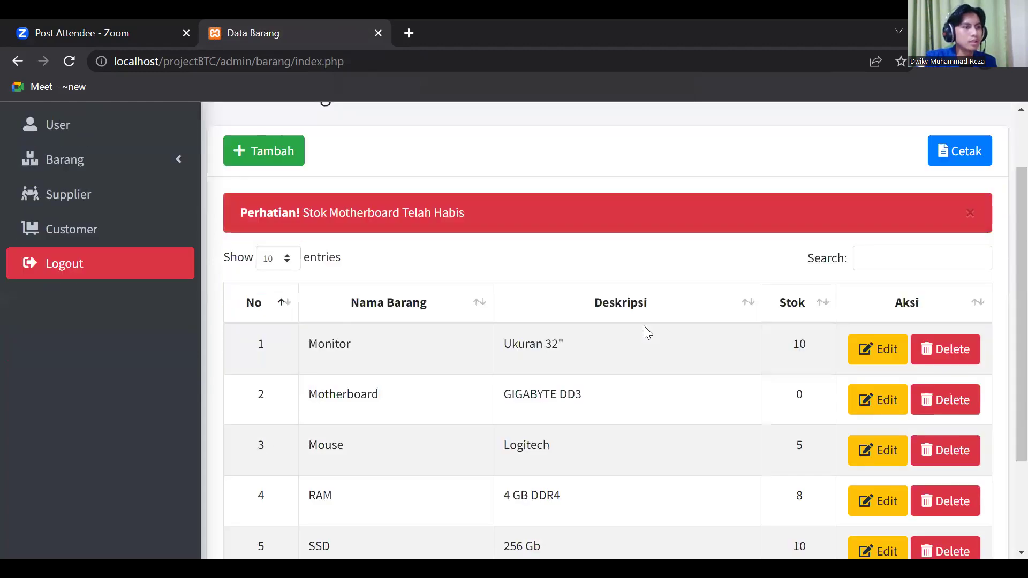
{"action": "scroll", "coordinate": [644, 325], "scroll_direction": "down", "scroll_amount": 2}
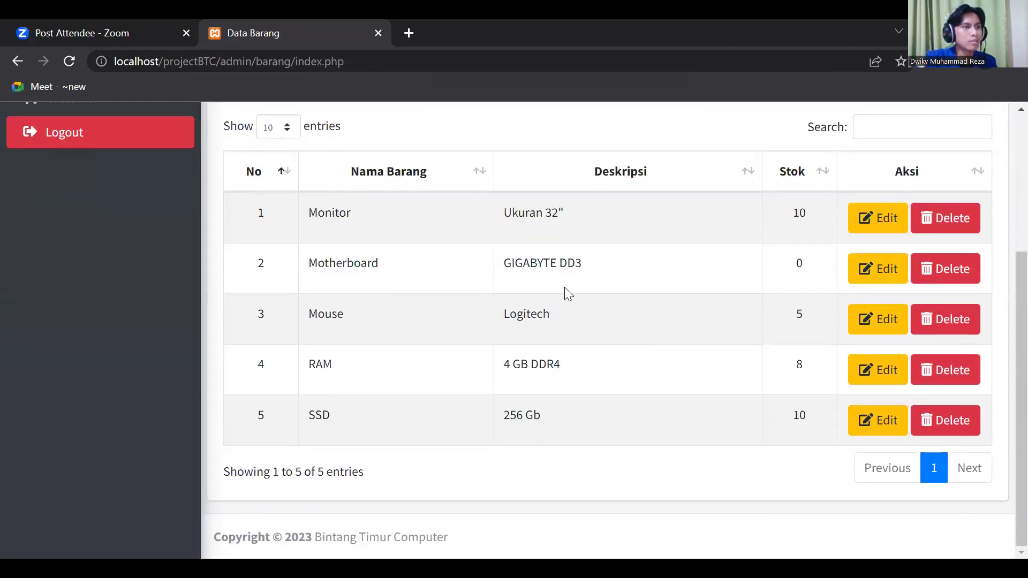
{"action": "scroll", "coordinate": [573, 291], "scroll_direction": "up", "scroll_amount": 3}
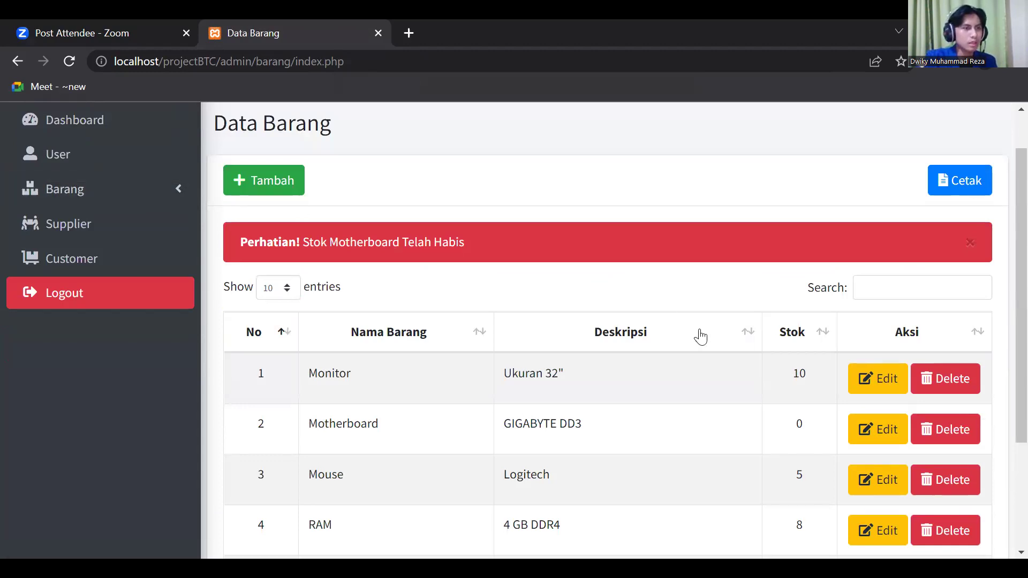
{"action": "left_click", "coordinate": [119, 200]}
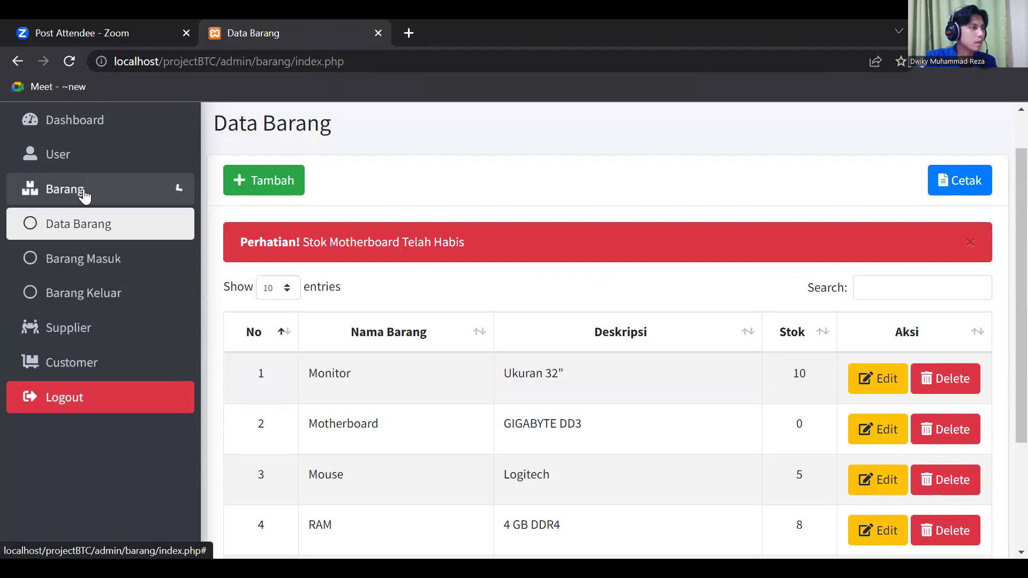
- In Barang Masuk, start a new incoming record for 10 Motherboards
{"action": "left_click", "coordinate": [106, 259]}
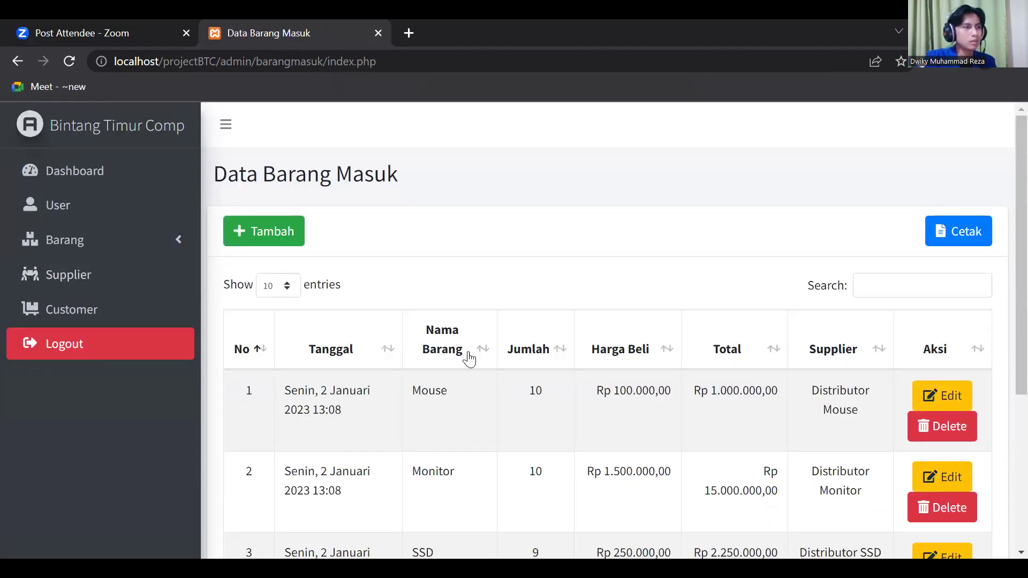
{"action": "scroll", "coordinate": [326, 353], "scroll_direction": "down", "scroll_amount": 5}
{"action": "scroll", "coordinate": [327, 354], "scroll_direction": "up", "scroll_amount": 5}
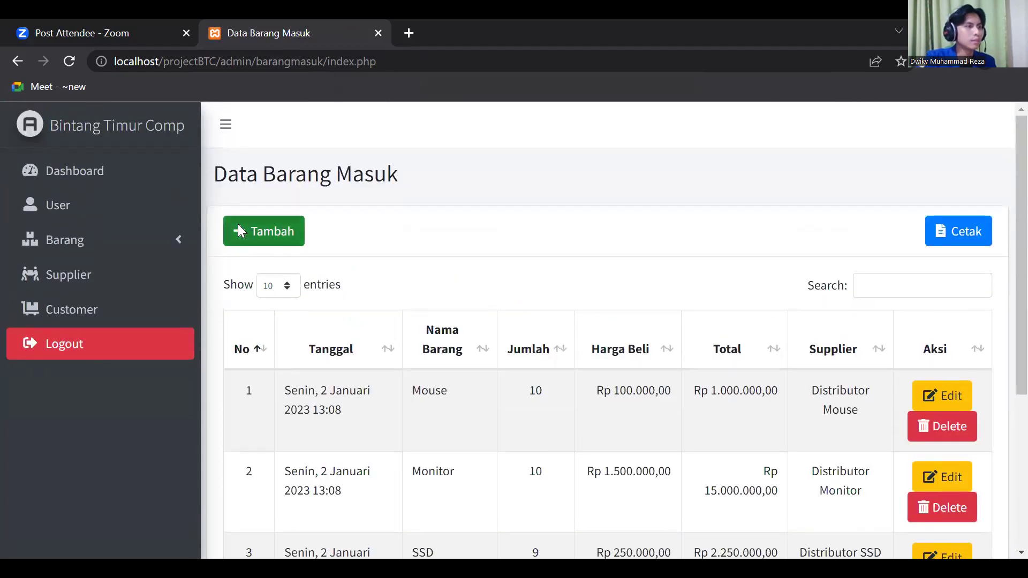
{"action": "left_click", "coordinate": [237, 225]}
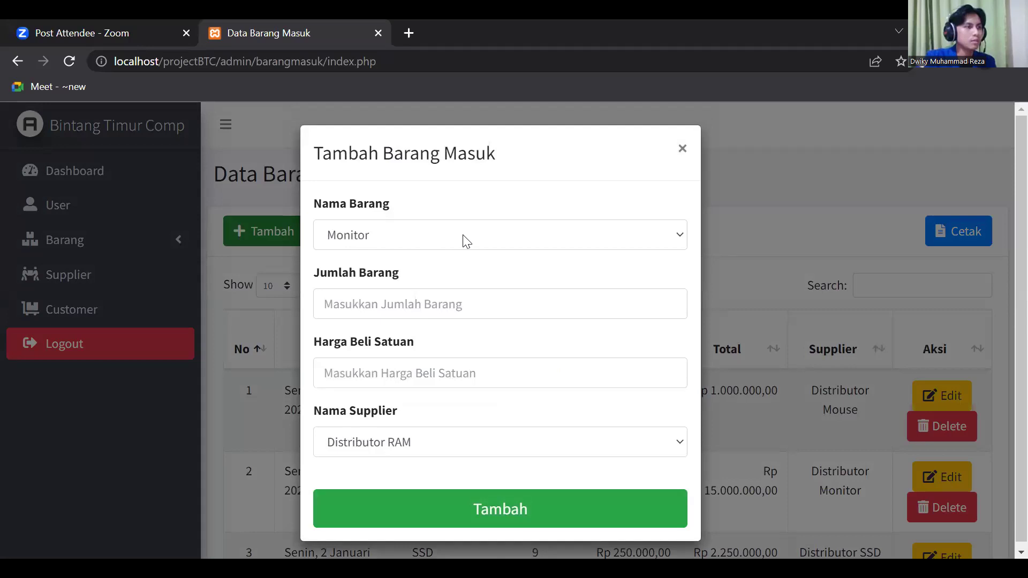
{"action": "left_click", "coordinate": [510, 241]}
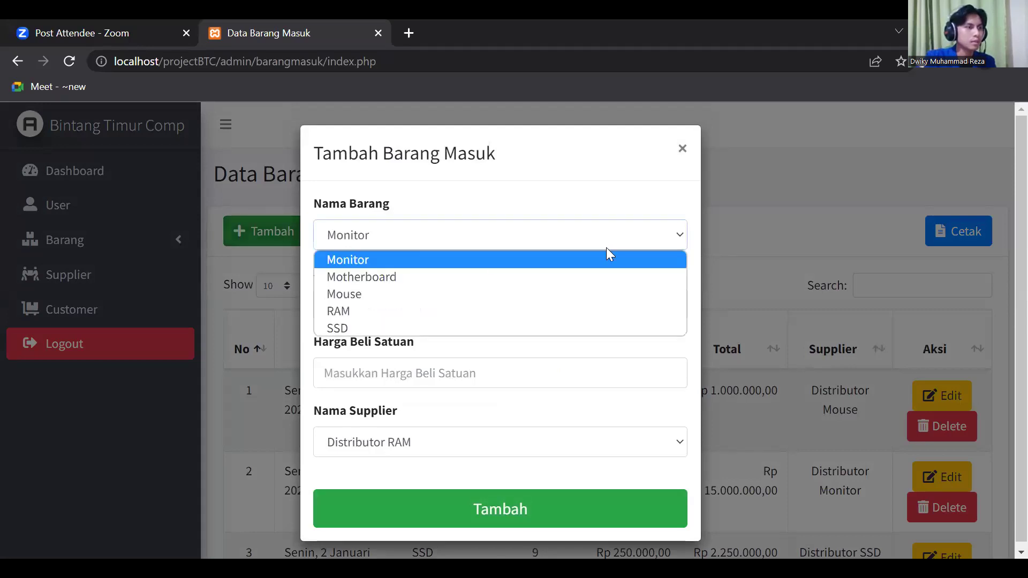
{"action": "left_click", "coordinate": [359, 279]}
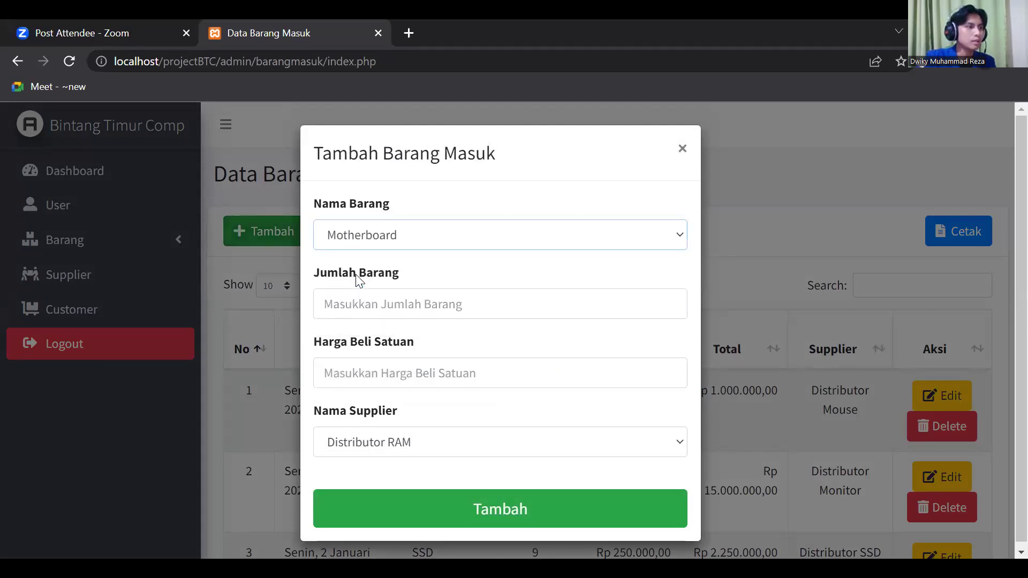
{"action": "left_click", "coordinate": [395, 298]}
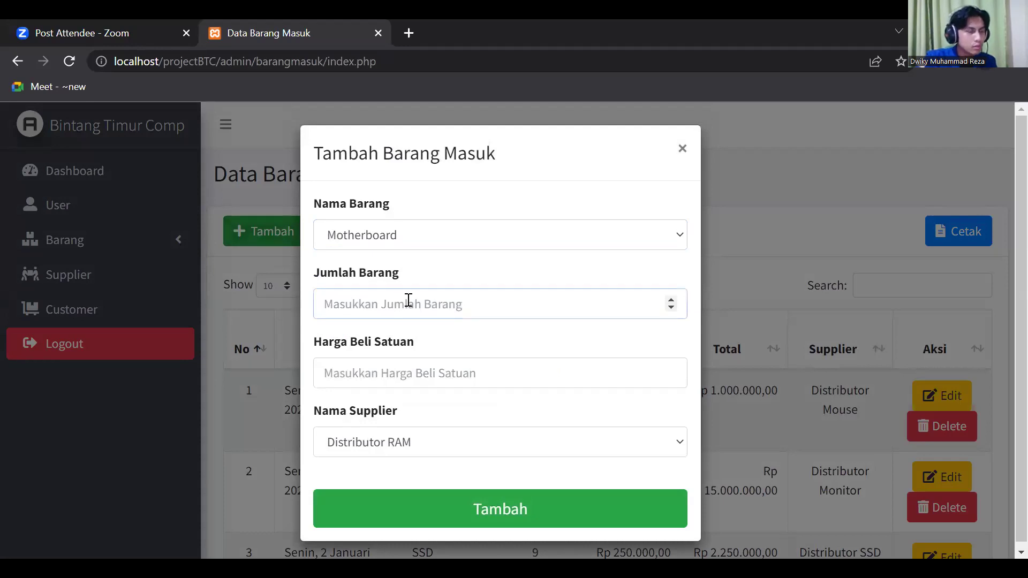
{"action": "type", "text": "10"}
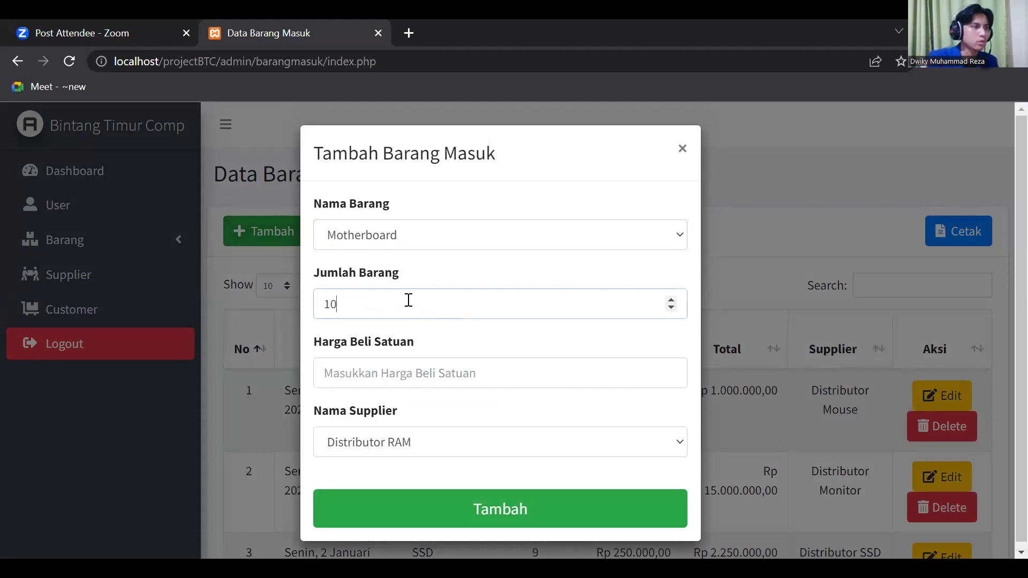
- Enter unit price 850000, choose supplier Distributor Motherboard, and save the record
{"action": "left_click", "coordinate": [417, 365]}
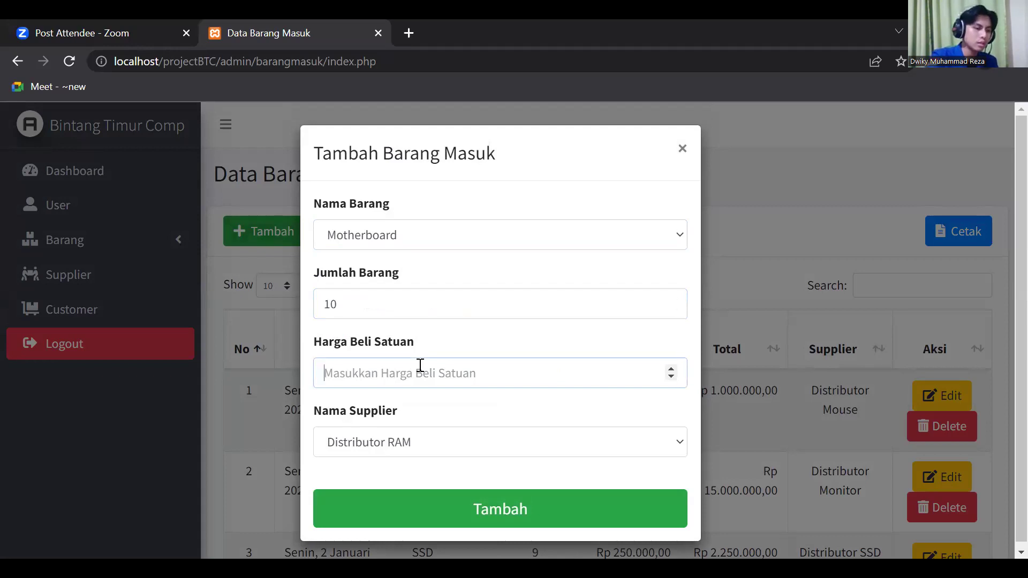
{"action": "type", "text": "850000"}
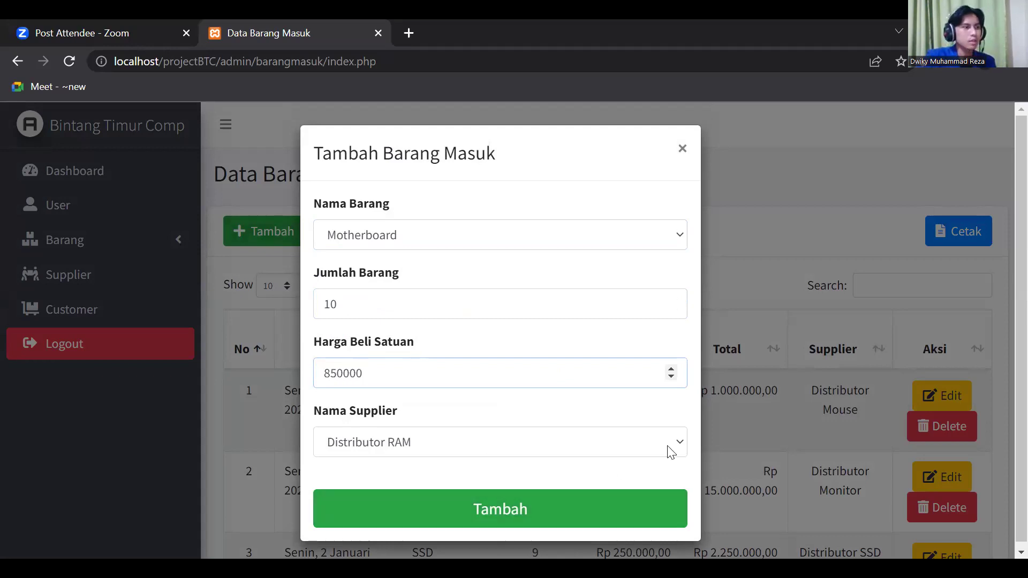
{"action": "left_click", "coordinate": [634, 450]}
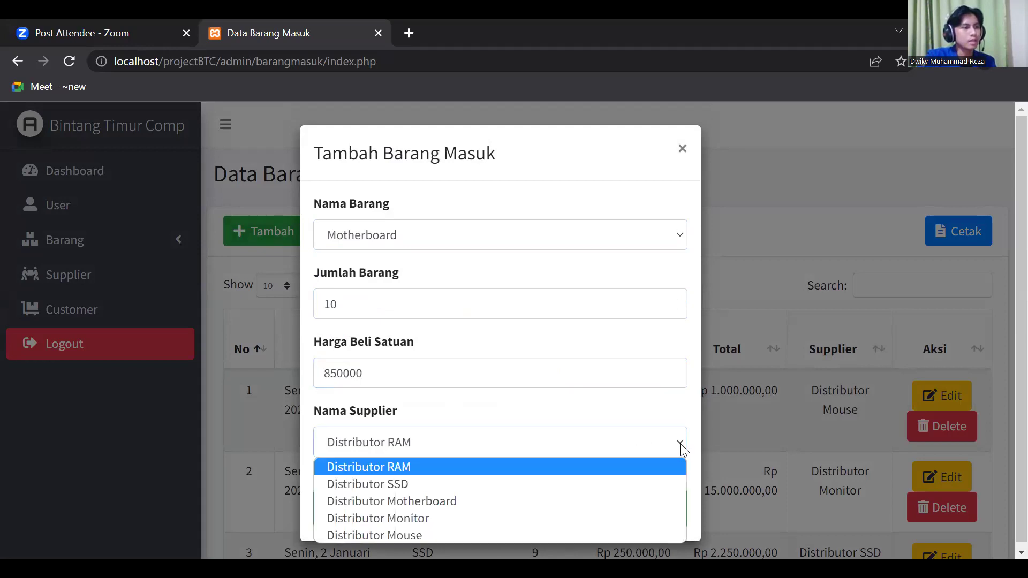
{"action": "left_click", "coordinate": [493, 472]}
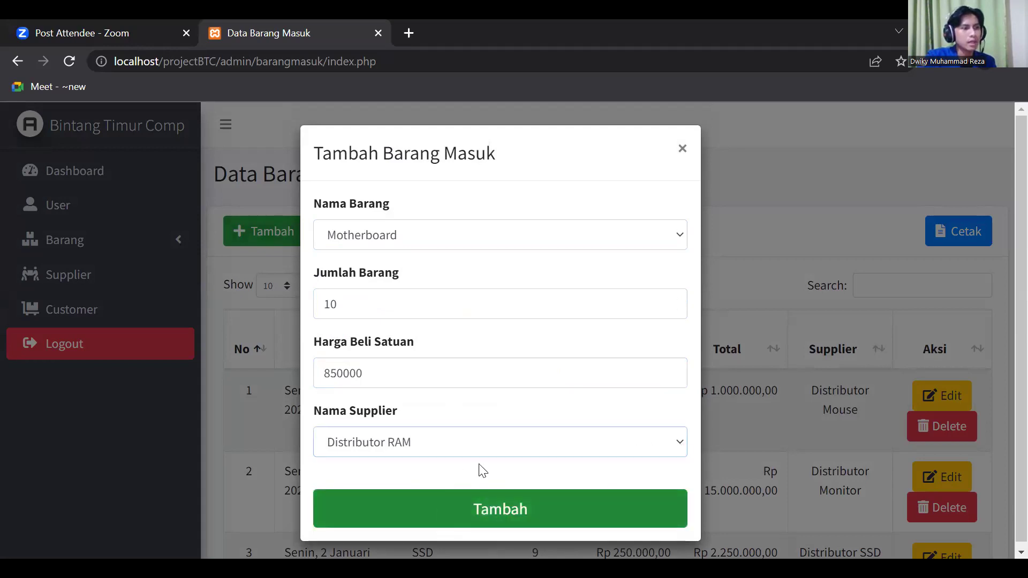
{"action": "left_click", "coordinate": [456, 449]}
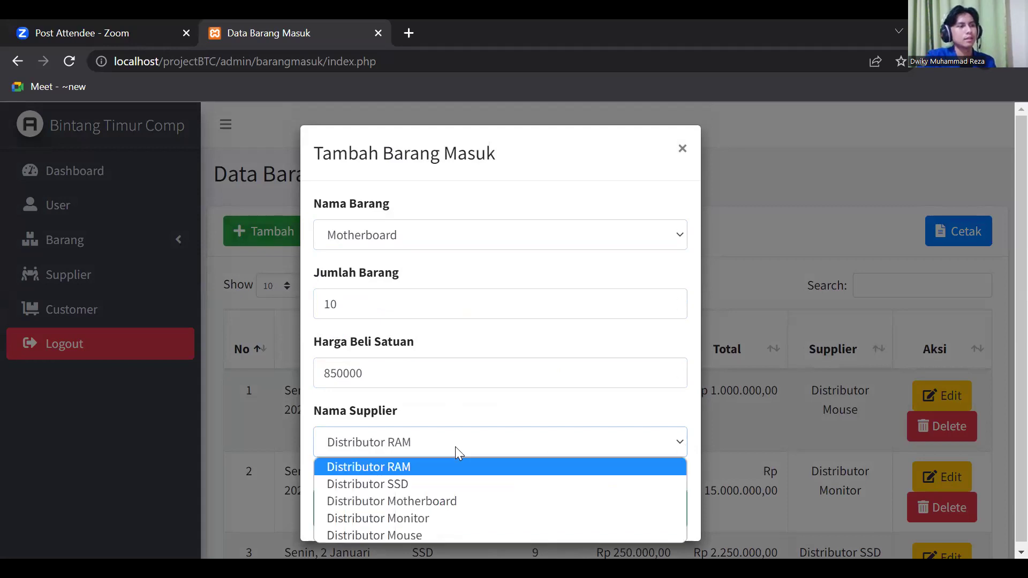
{"action": "left_click", "coordinate": [401, 503]}
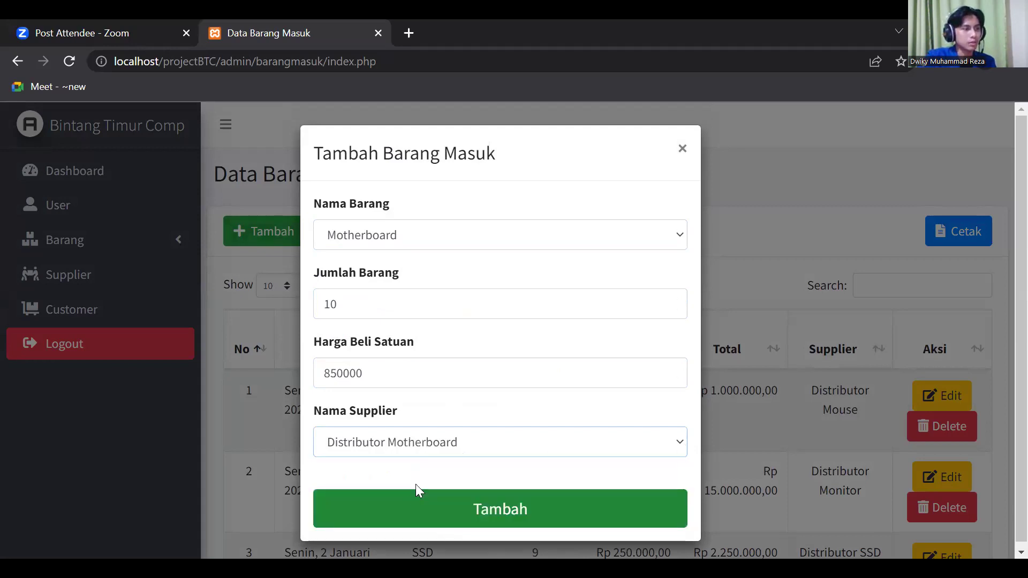
{"action": "left_click", "coordinate": [461, 507]}
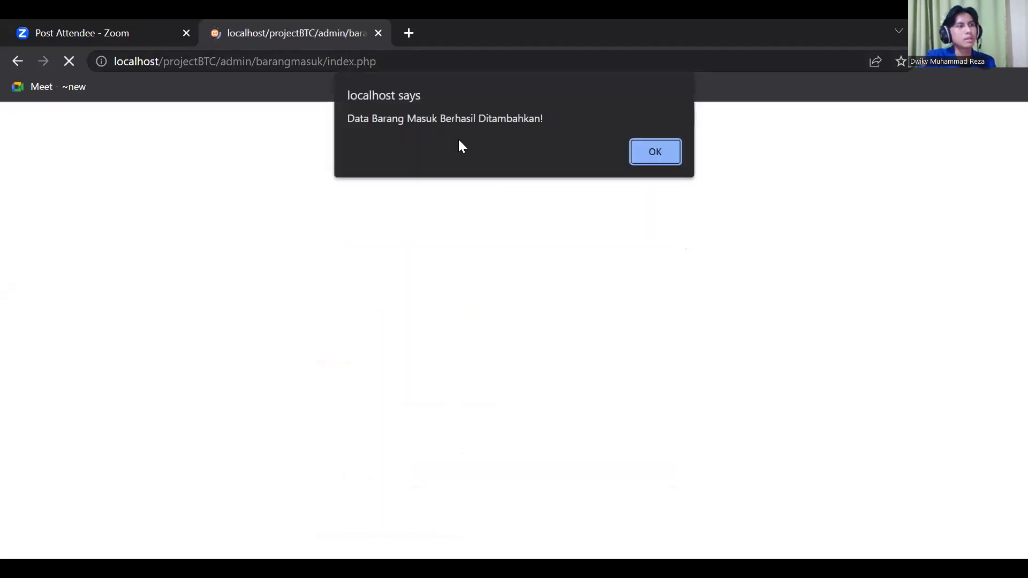
{"action": "left_click", "coordinate": [667, 153]}
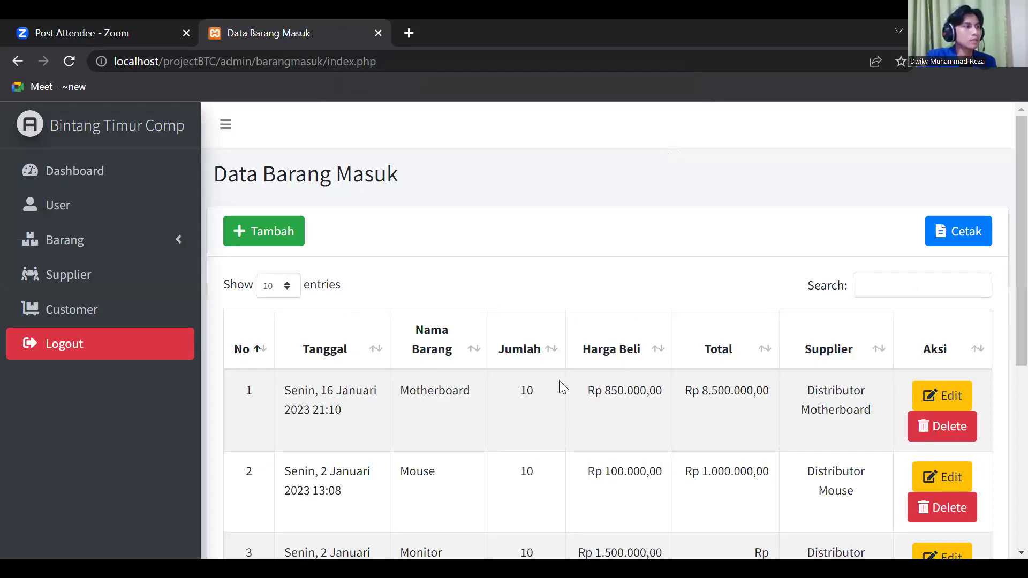
{"action": "left_click", "coordinate": [110, 241]}
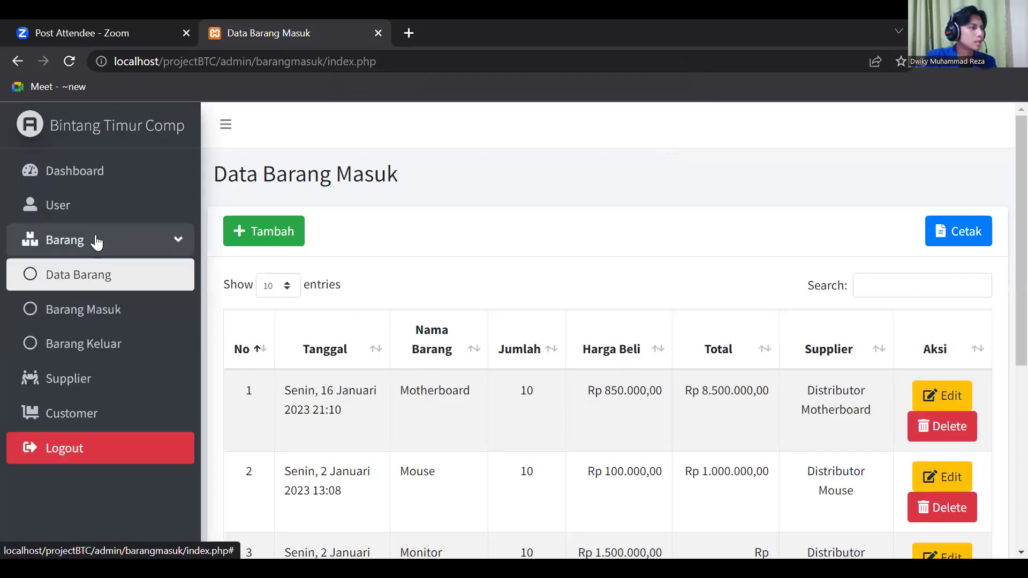
{"action": "left_click", "coordinate": [101, 277]}
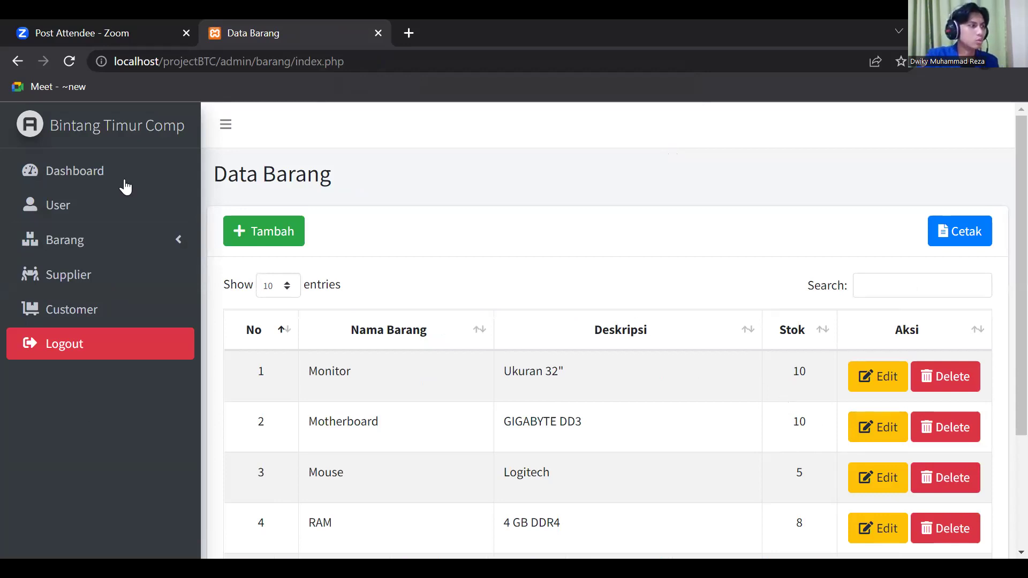
{"action": "left_click", "coordinate": [77, 241]}
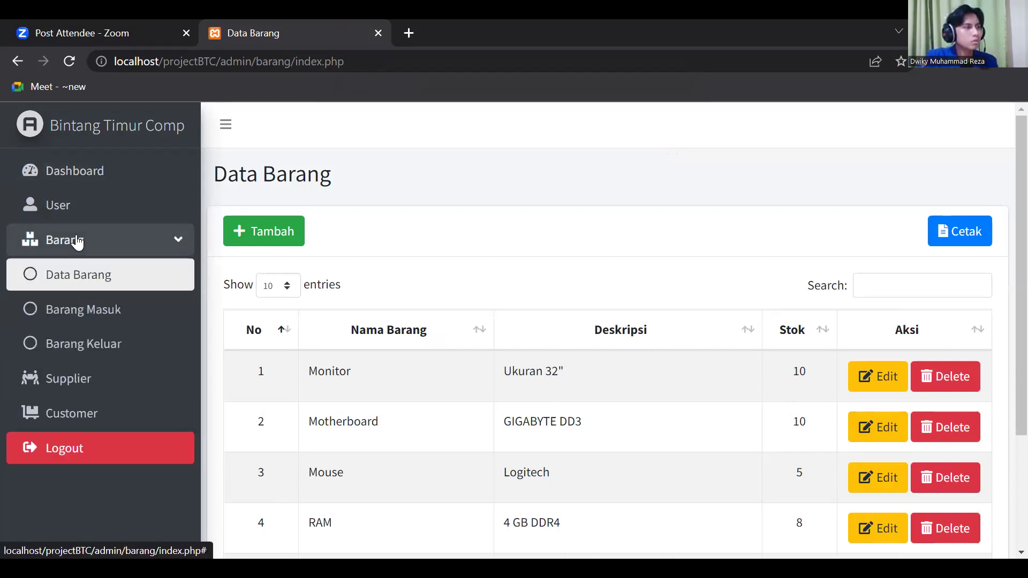
{"action": "left_click", "coordinate": [893, 375]}
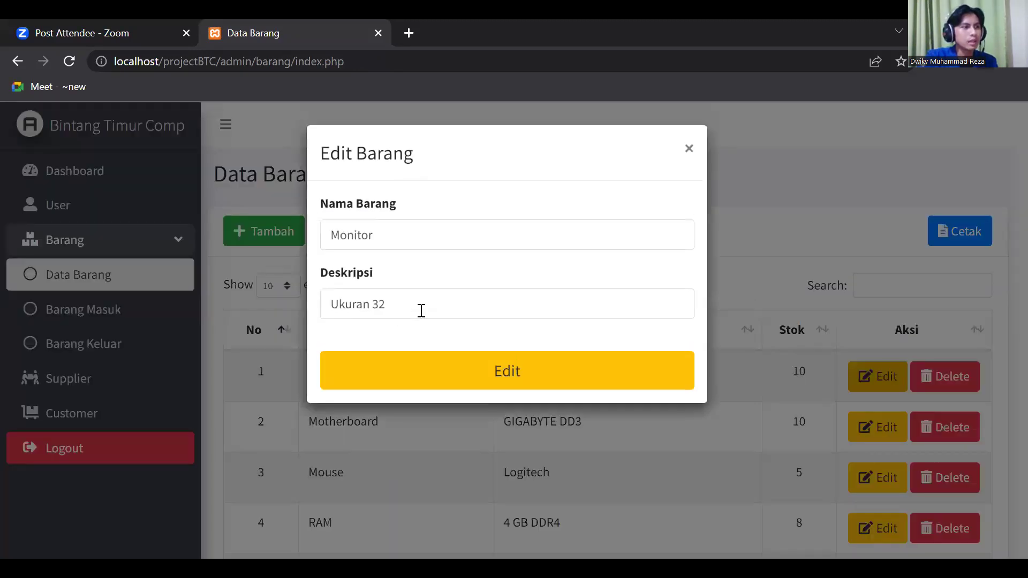
{"action": "left_click", "coordinate": [688, 150]}
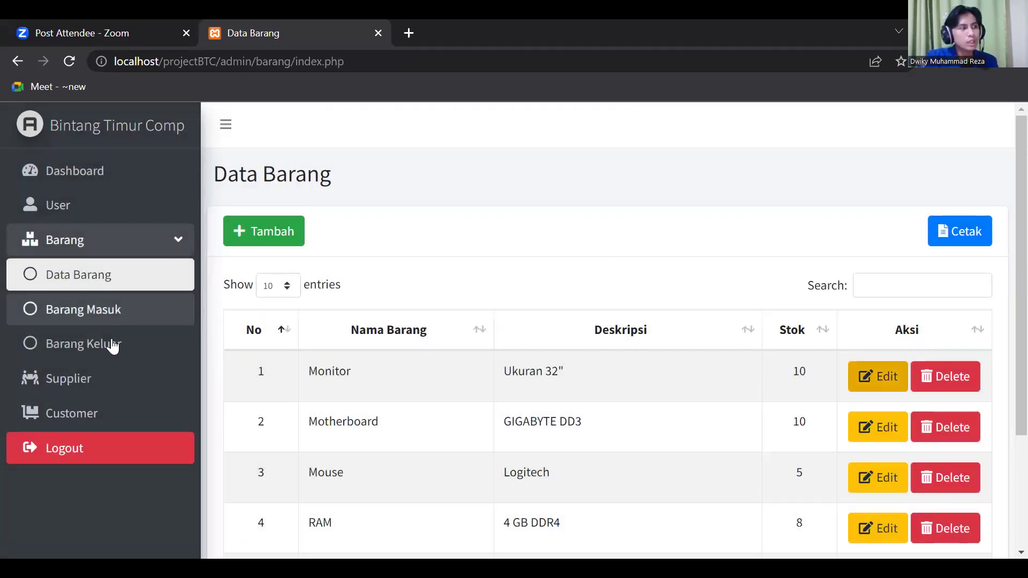
- Add a Barang Keluar record: Motherboard, quantity 2, selling price 900000, then dismiss the success message
{"action": "left_click", "coordinate": [114, 347]}
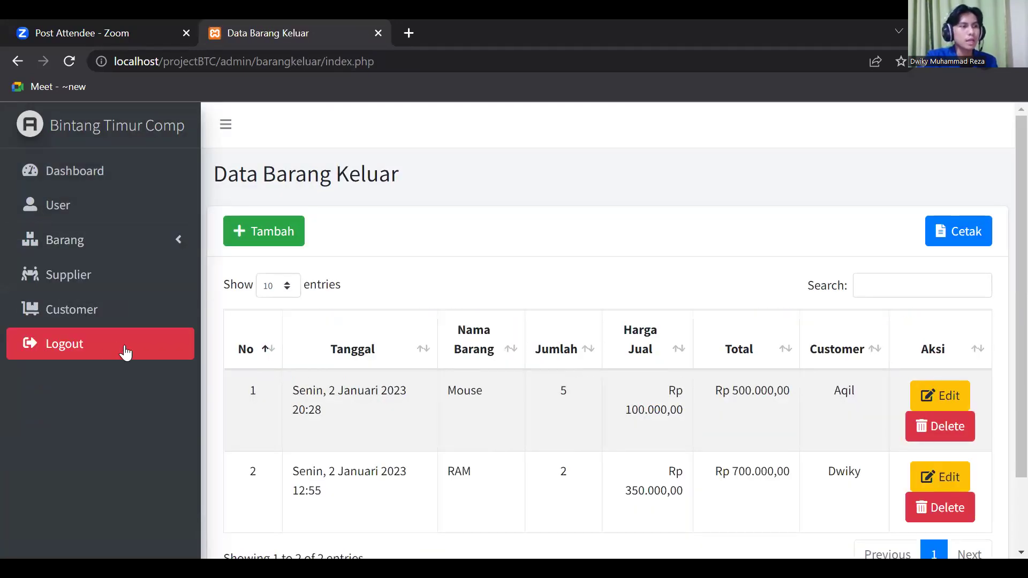
{"action": "left_click", "coordinate": [276, 230]}
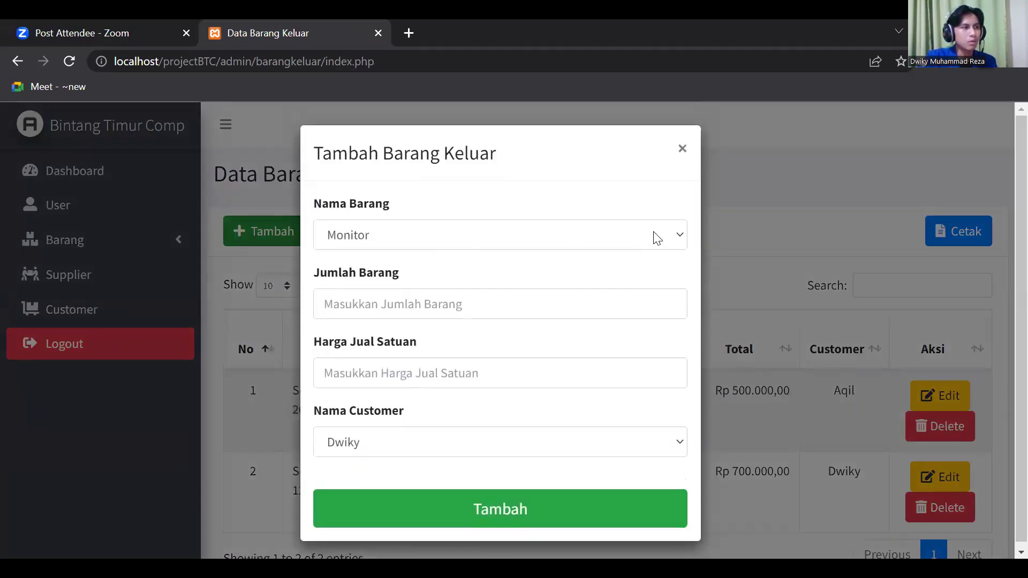
{"action": "left_click", "coordinate": [533, 236]}
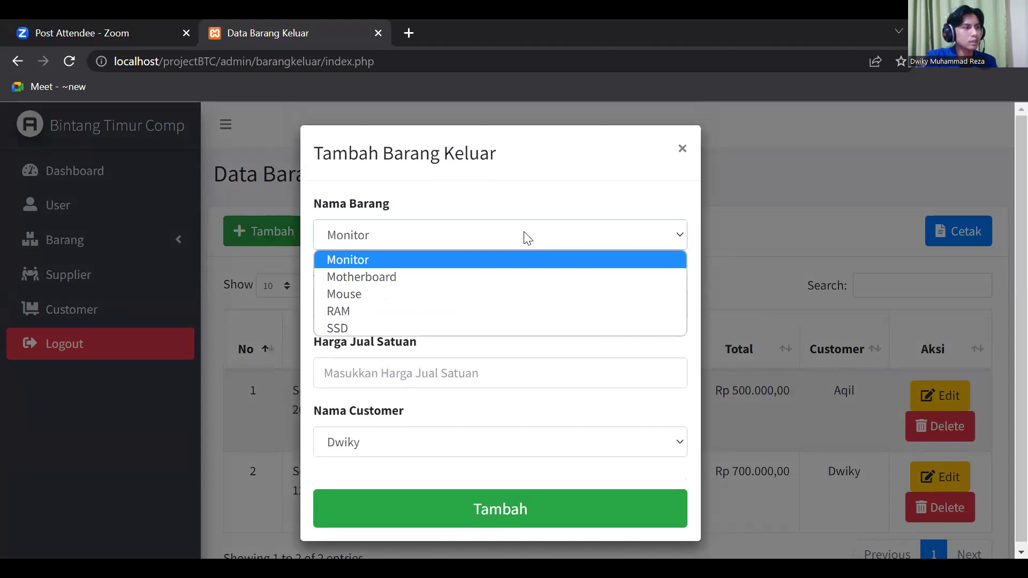
{"action": "left_click", "coordinate": [354, 278]}
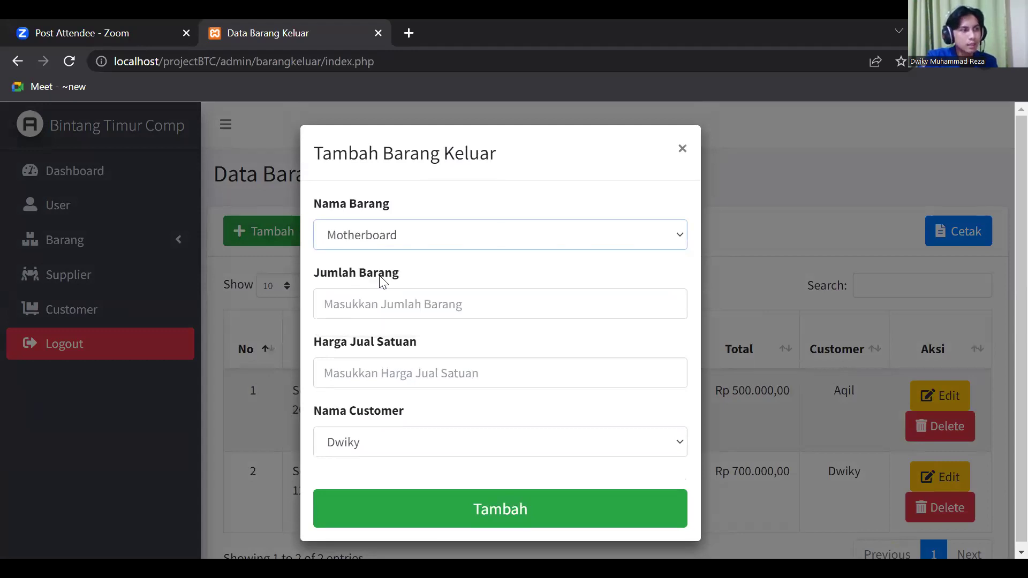
{"action": "left_click", "coordinate": [437, 305]}
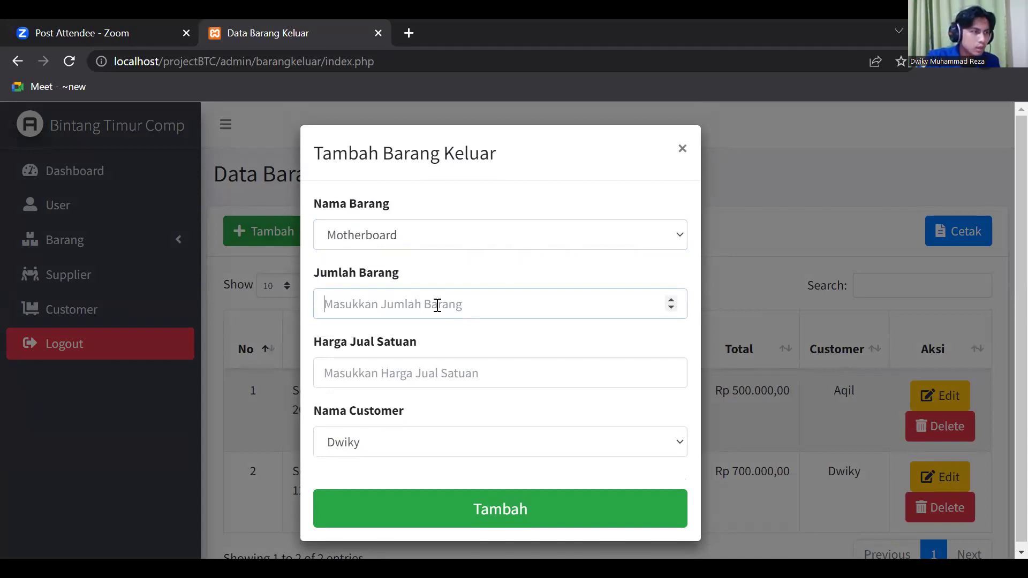
{"action": "type", "text": "2"}
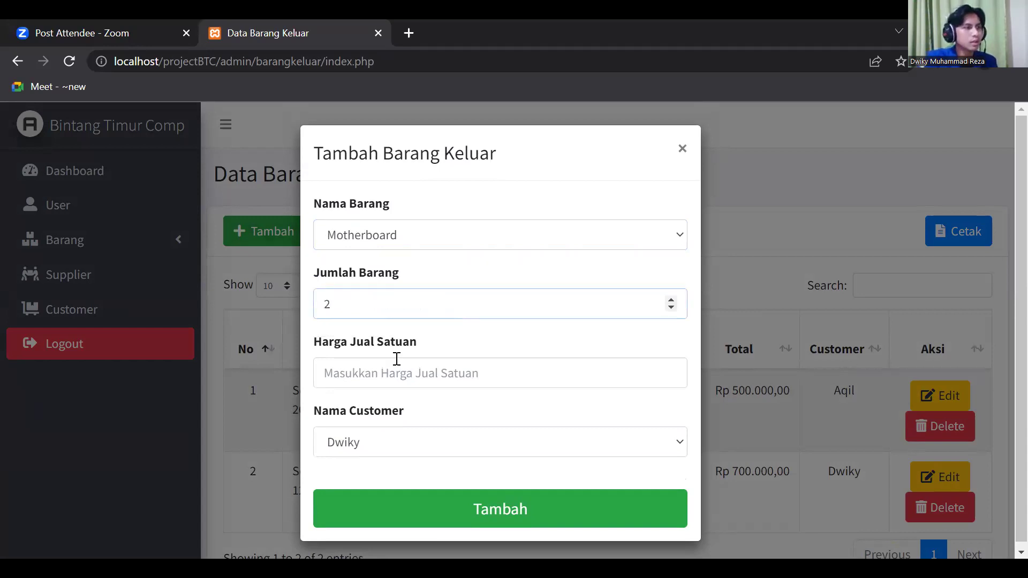
{"action": "left_click", "coordinate": [421, 374]}
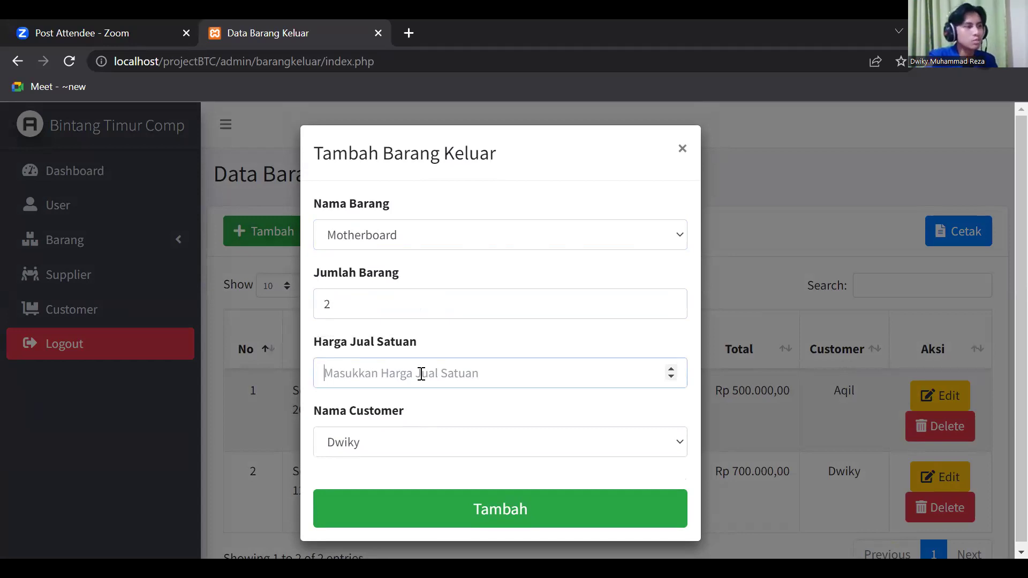
{"action": "type", "text": "900000"}
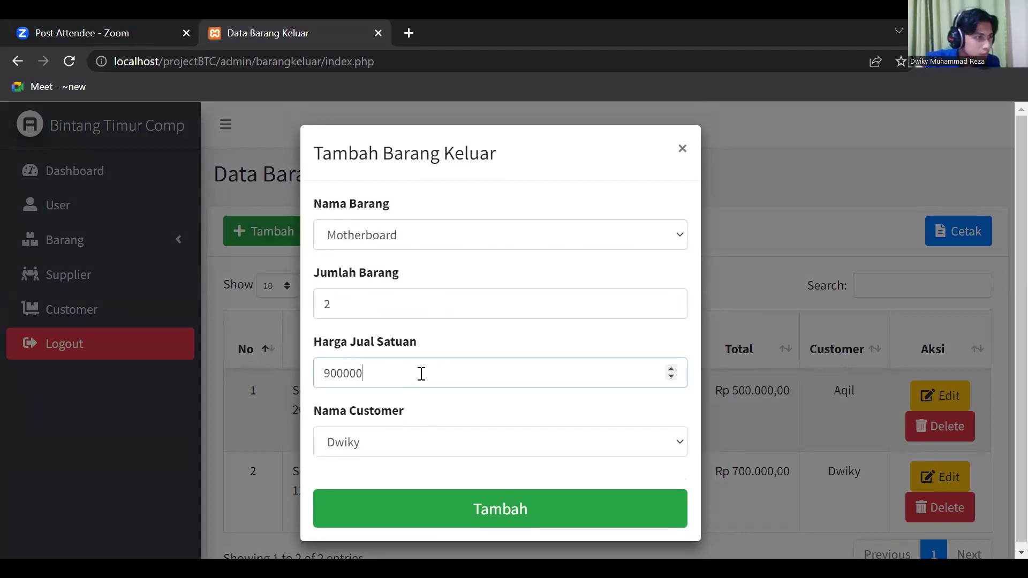
{"action": "left_click", "coordinate": [510, 518]}
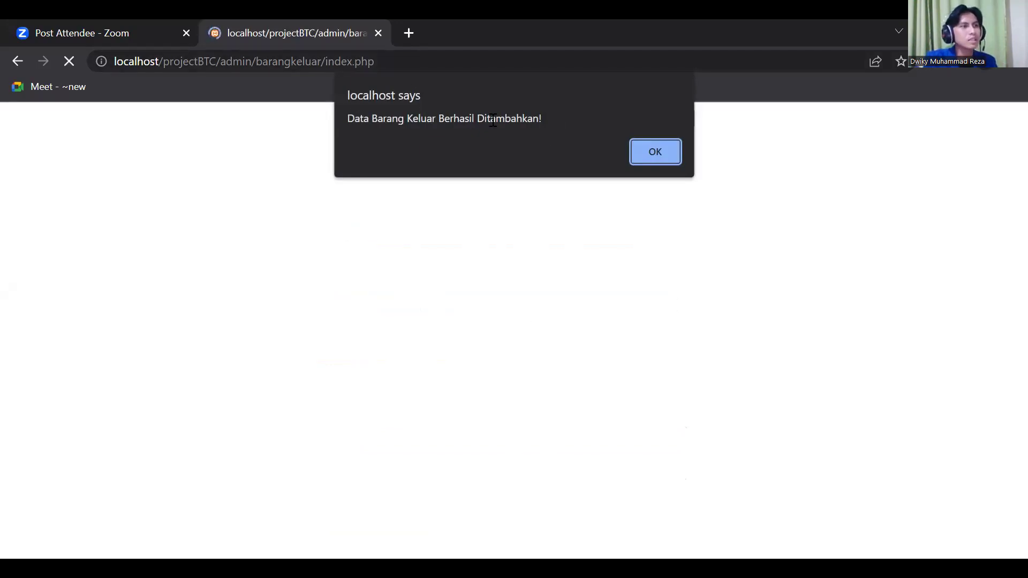
{"action": "left_click", "coordinate": [655, 151]}
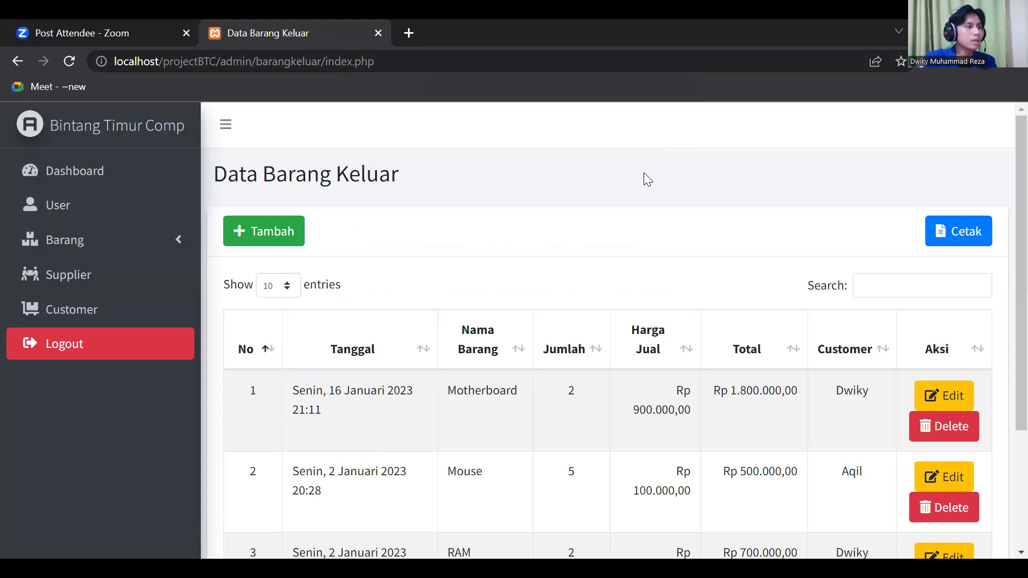
- Expand Barang in the sidebar and go to Barang Masuk
{"action": "left_click", "coordinate": [80, 238]}
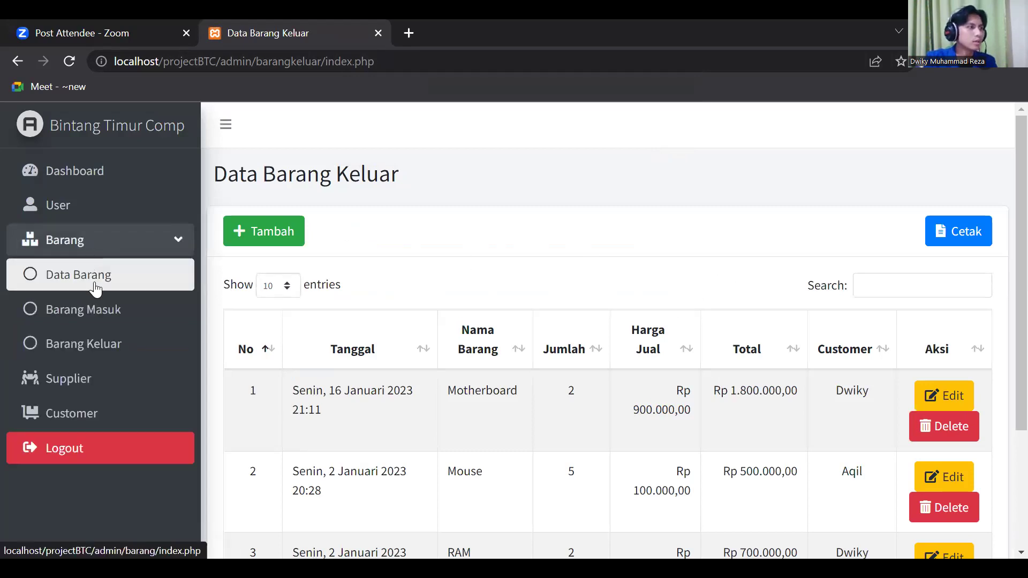
{"action": "left_click", "coordinate": [99, 308]}
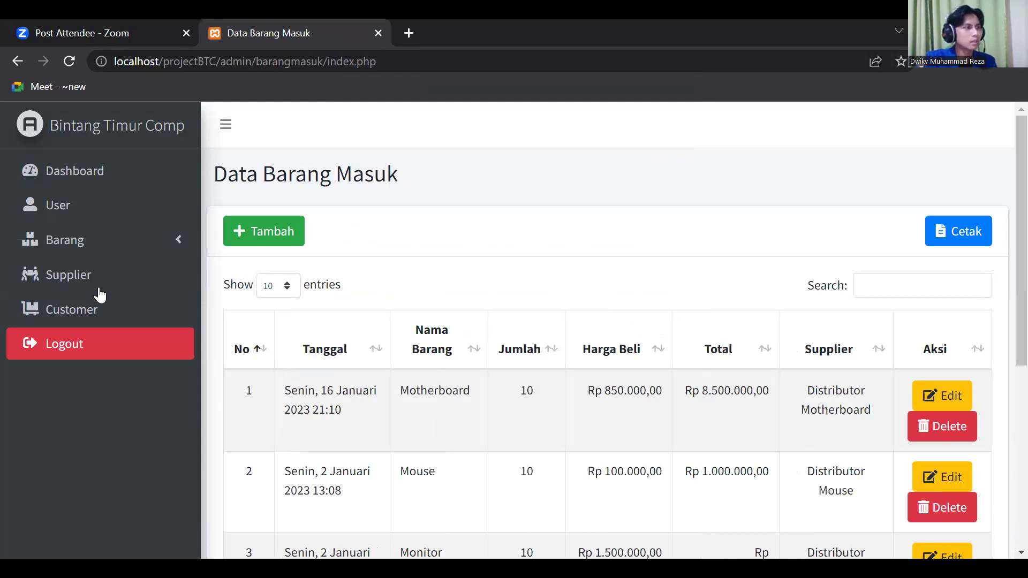
- Generate the incoming goods report with start and end date 01/16/2023
{"action": "left_click", "coordinate": [959, 231]}
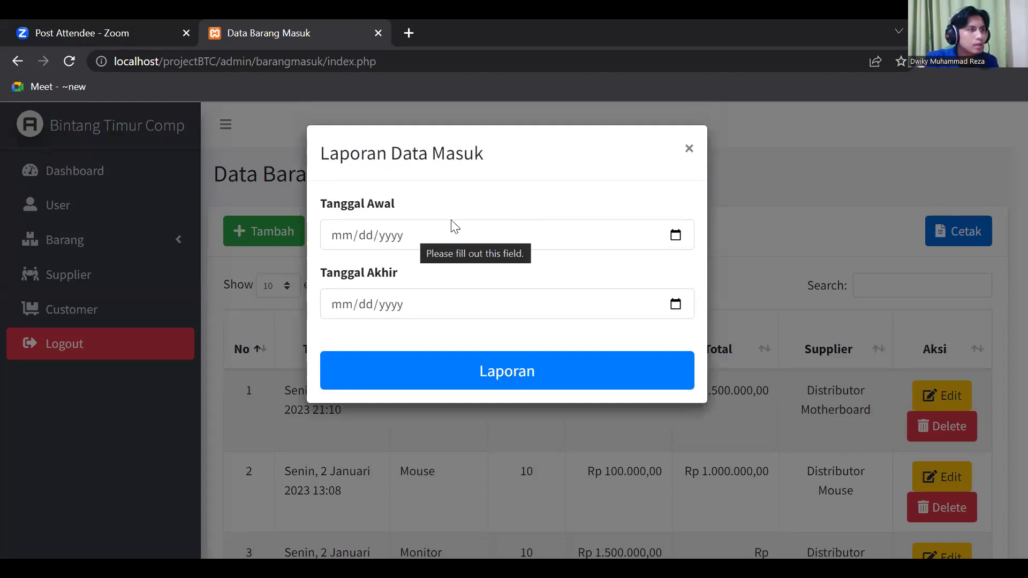
{"action": "left_click", "coordinate": [676, 236]}
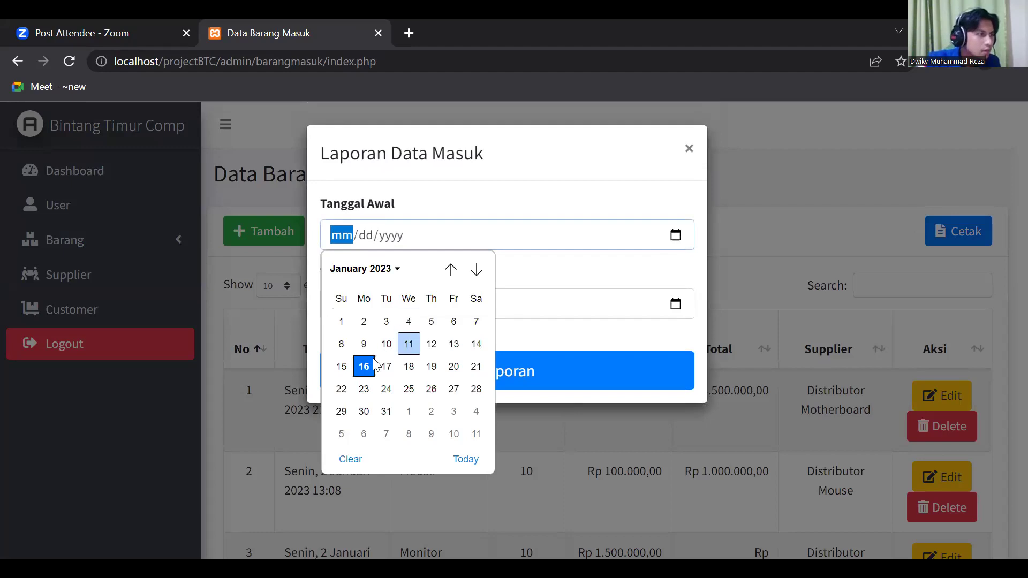
{"action": "left_click", "coordinate": [366, 368]}
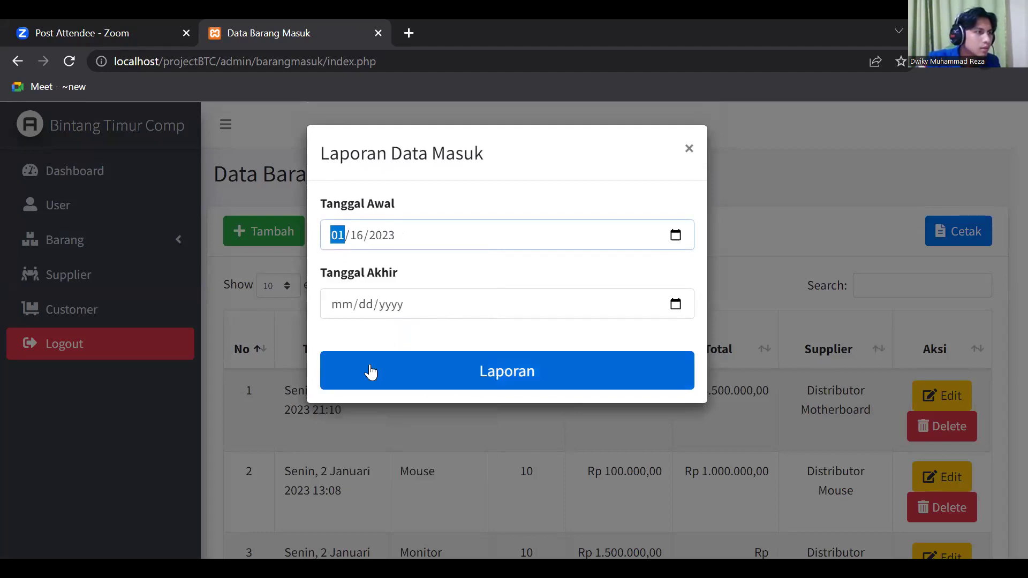
{"action": "left_click", "coordinate": [664, 306]}
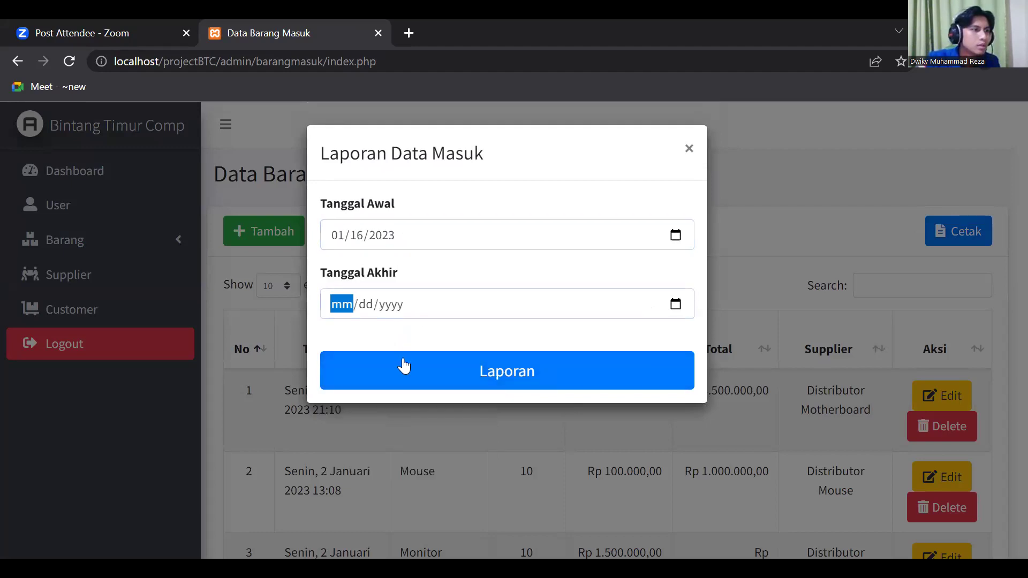
{"action": "left_click", "coordinate": [676, 306]}
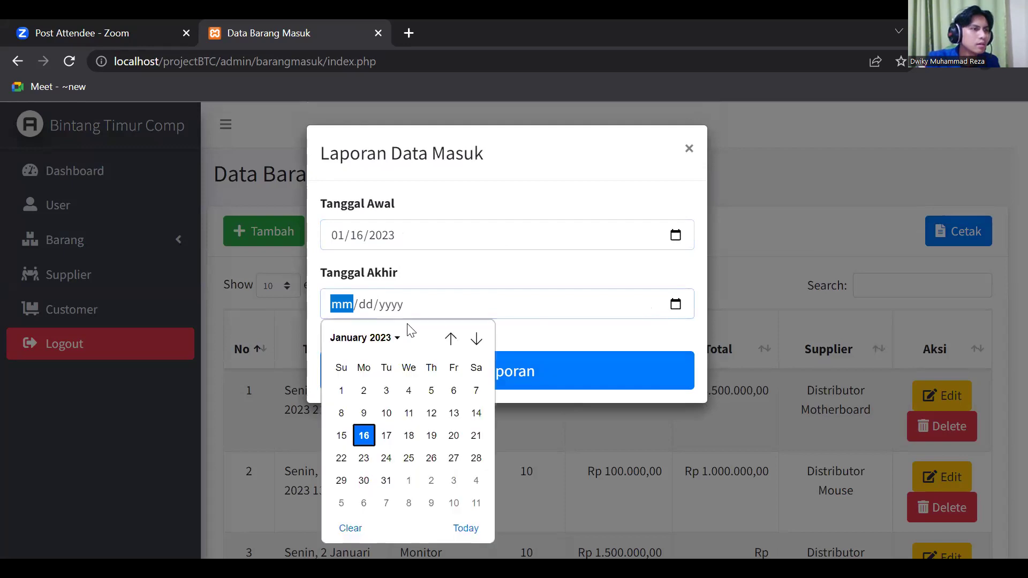
{"action": "left_click", "coordinate": [363, 435]}
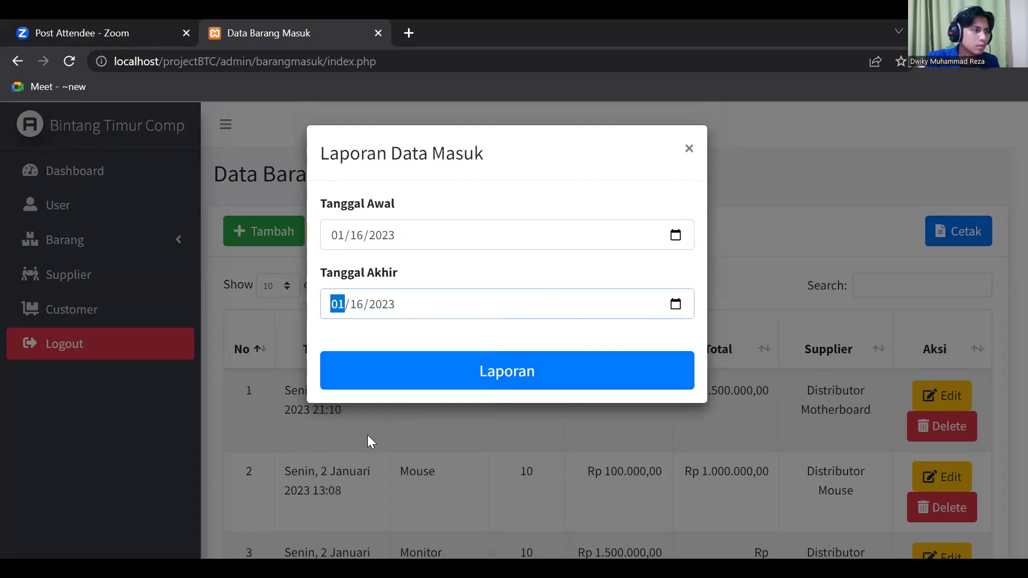
{"action": "left_click", "coordinate": [461, 371]}
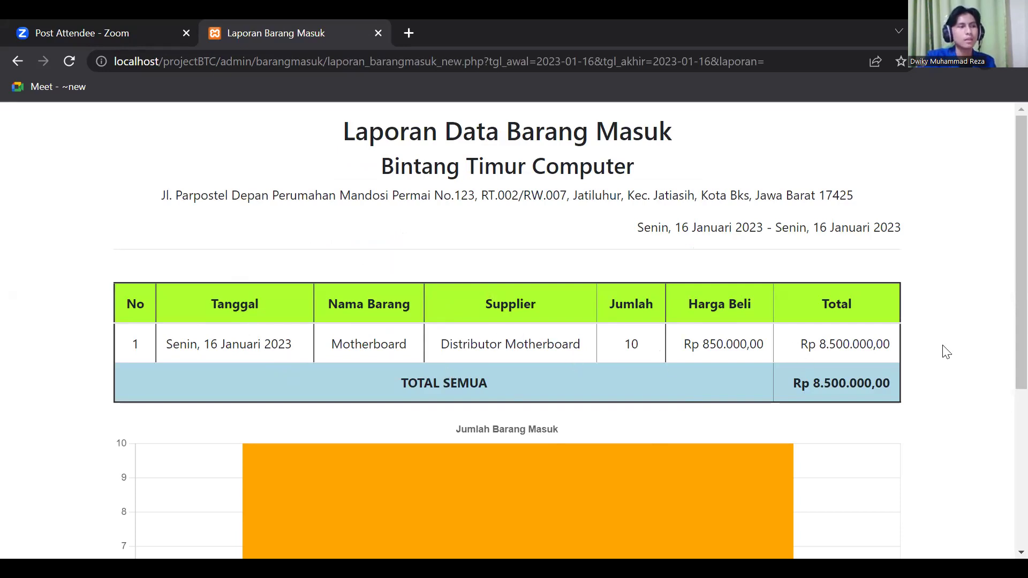
{"action": "scroll", "coordinate": [625, 374], "scroll_direction": "down", "scroll_amount": 5}
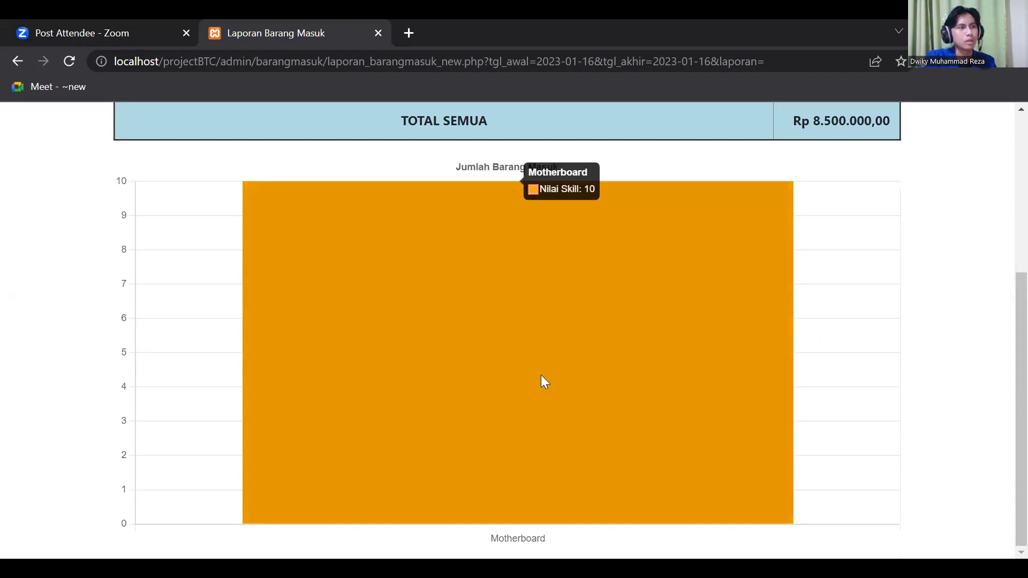
{"action": "scroll", "coordinate": [527, 432], "scroll_direction": "up", "scroll_amount": 5}
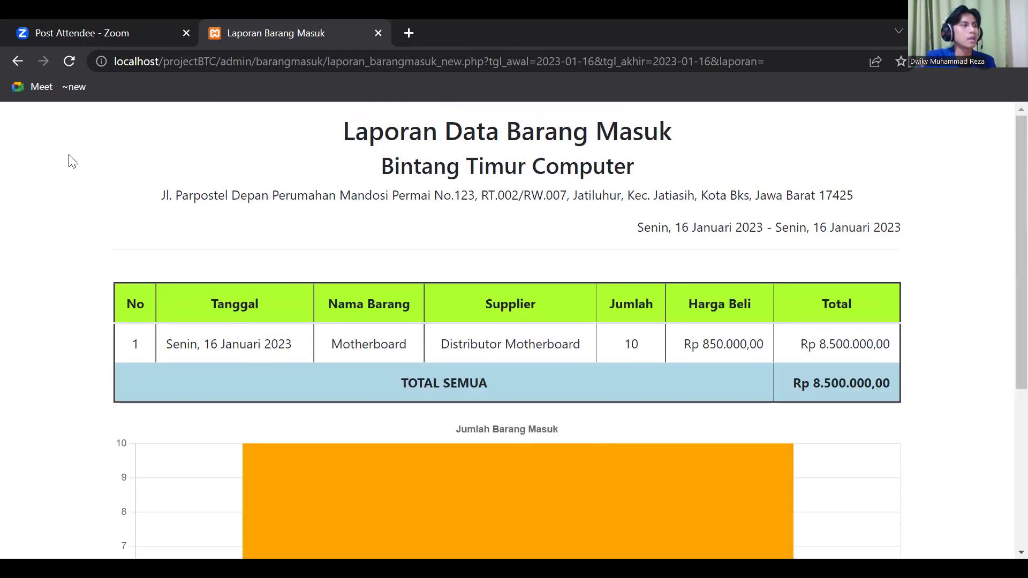
- Go back and open the Barang Keluar outgoing goods list
{"action": "left_click", "coordinate": [18, 61]}
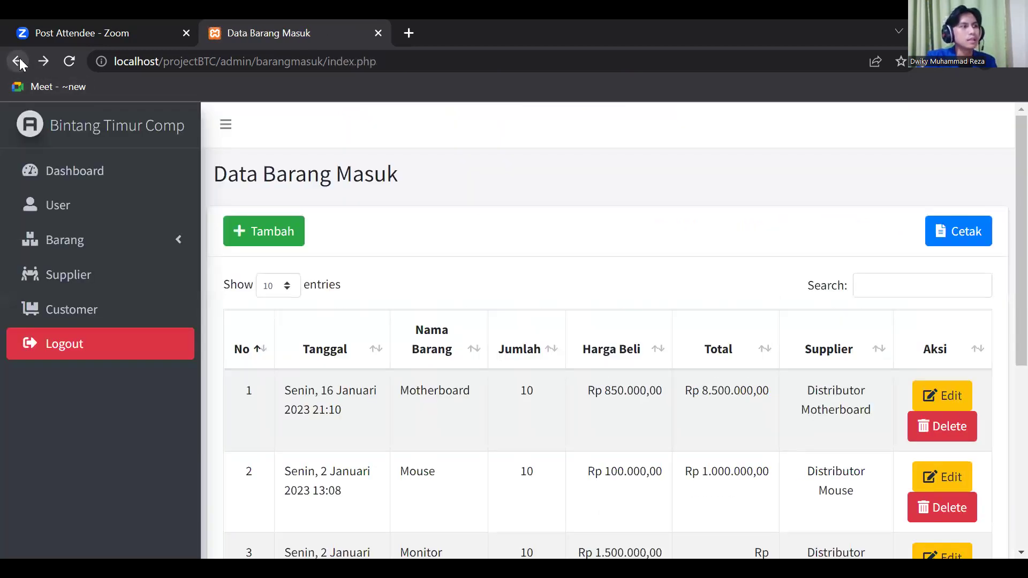
{"action": "left_click", "coordinate": [129, 242]}
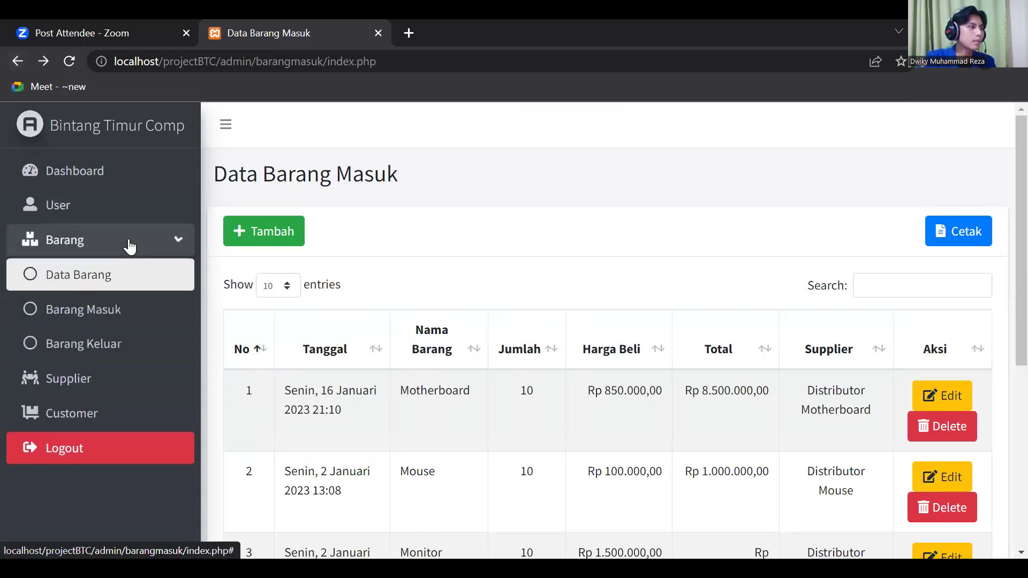
{"action": "left_click", "coordinate": [135, 344]}
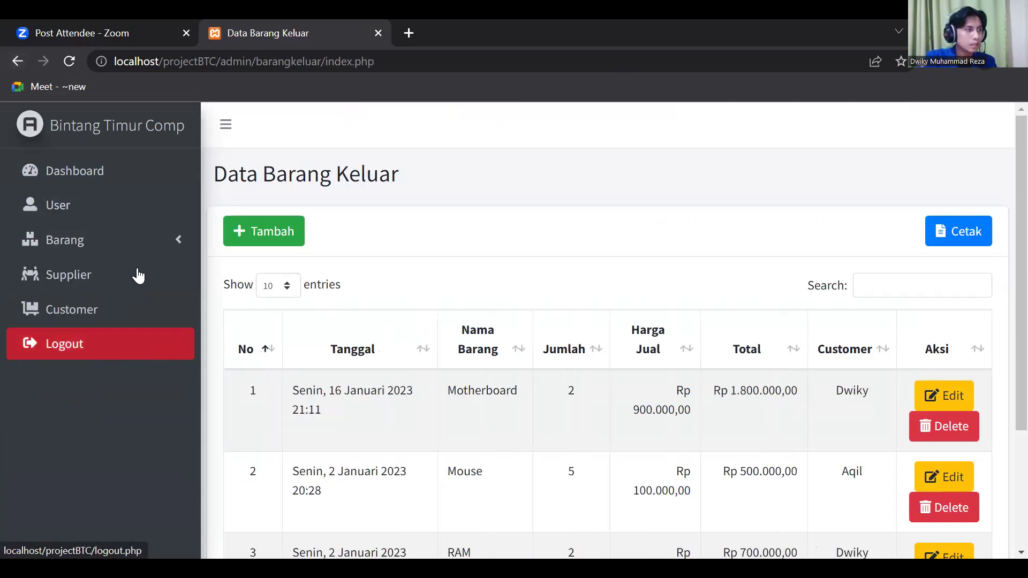
- In the Cetak options, set both Tanggal Awal and Tanggal Akhir to 01/16/2023
{"action": "left_click", "coordinate": [960, 236]}
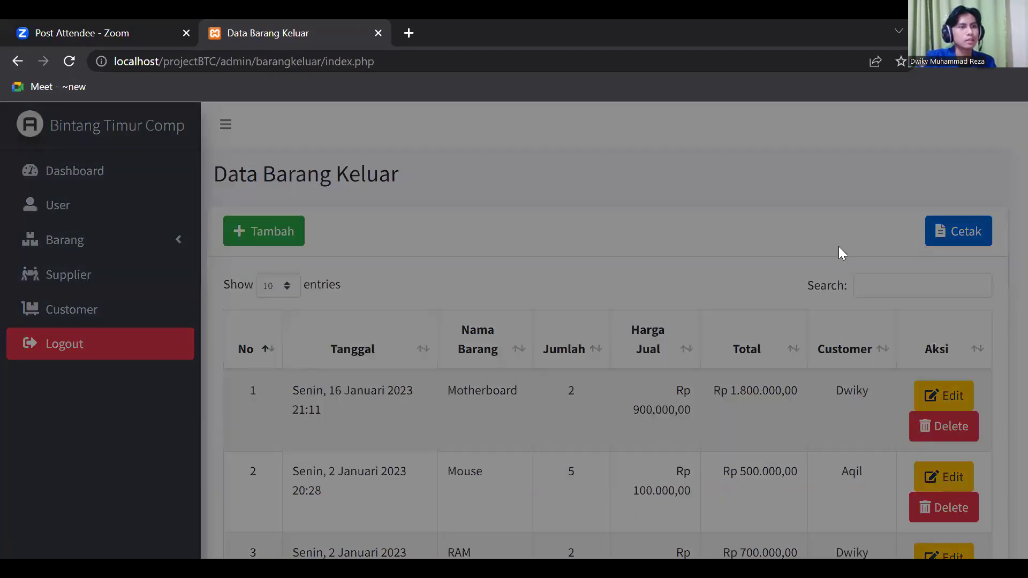
{"action": "left_click", "coordinate": [681, 237]}
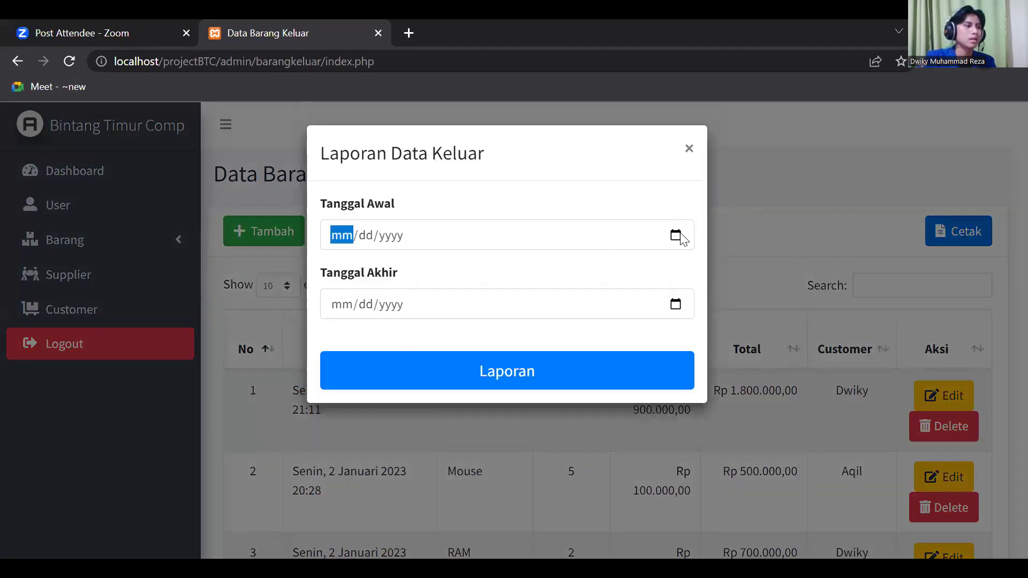
{"action": "left_click", "coordinate": [681, 238]}
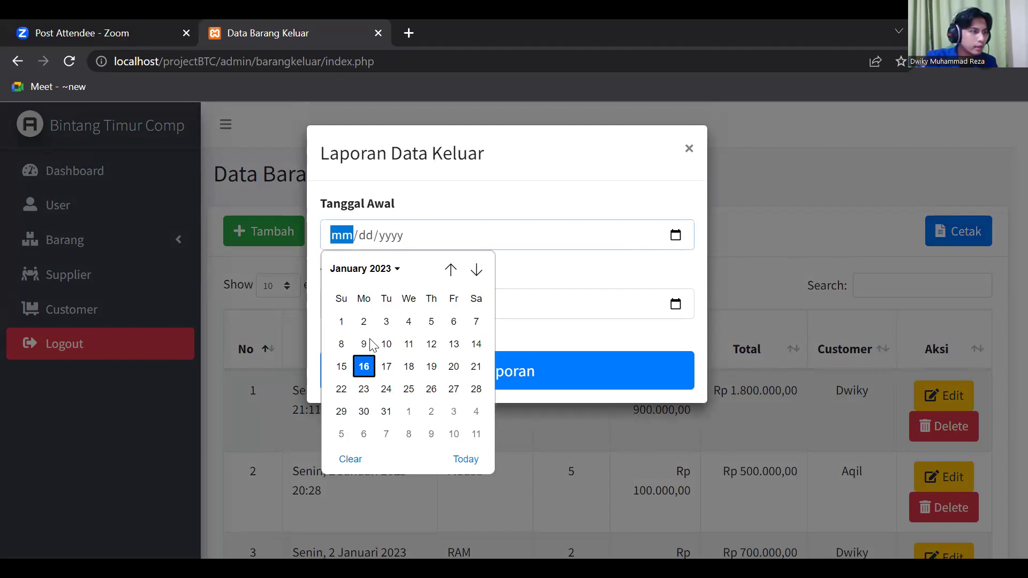
{"action": "left_click", "coordinate": [364, 367]}
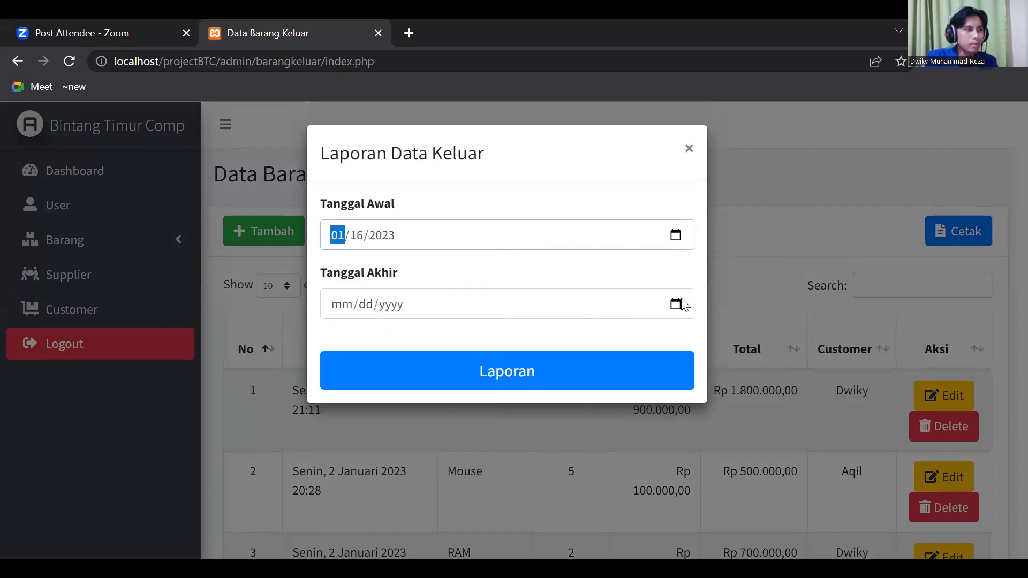
{"action": "left_click", "coordinate": [673, 304]}
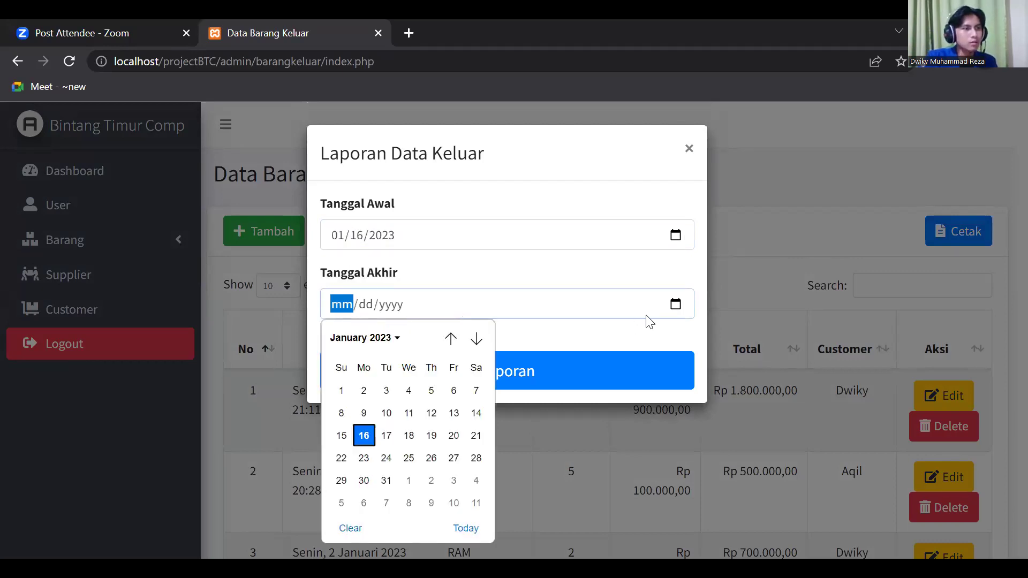
{"action": "left_click", "coordinate": [361, 438]}
- Generate the 16 January outgoing report, cancel printing, review the Motherboard chart, and go back
{"action": "left_click", "coordinate": [481, 370]}
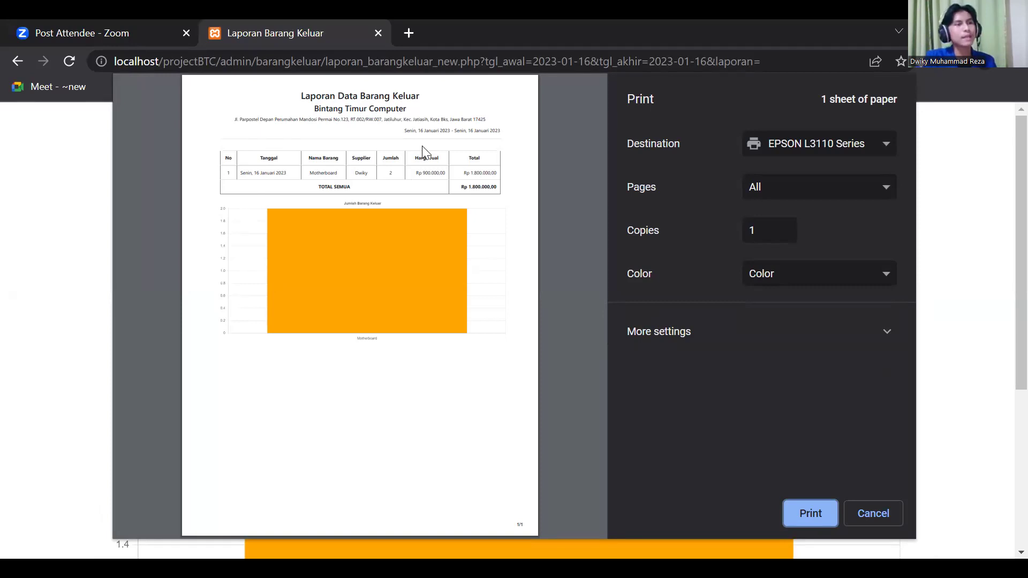
{"action": "left_click", "coordinate": [876, 513]}
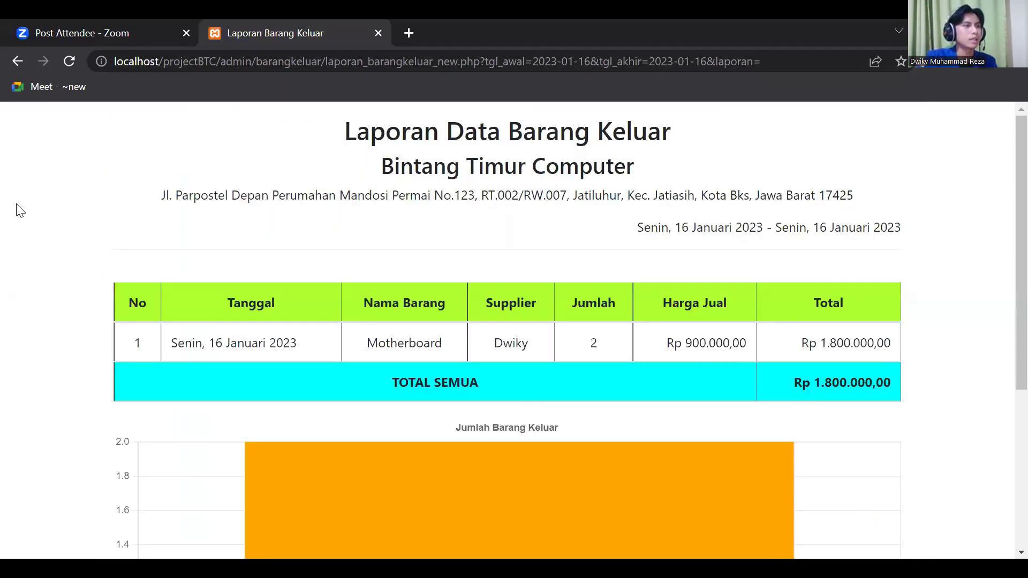
{"action": "scroll", "coordinate": [397, 268], "scroll_direction": "down", "scroll_amount": 5}
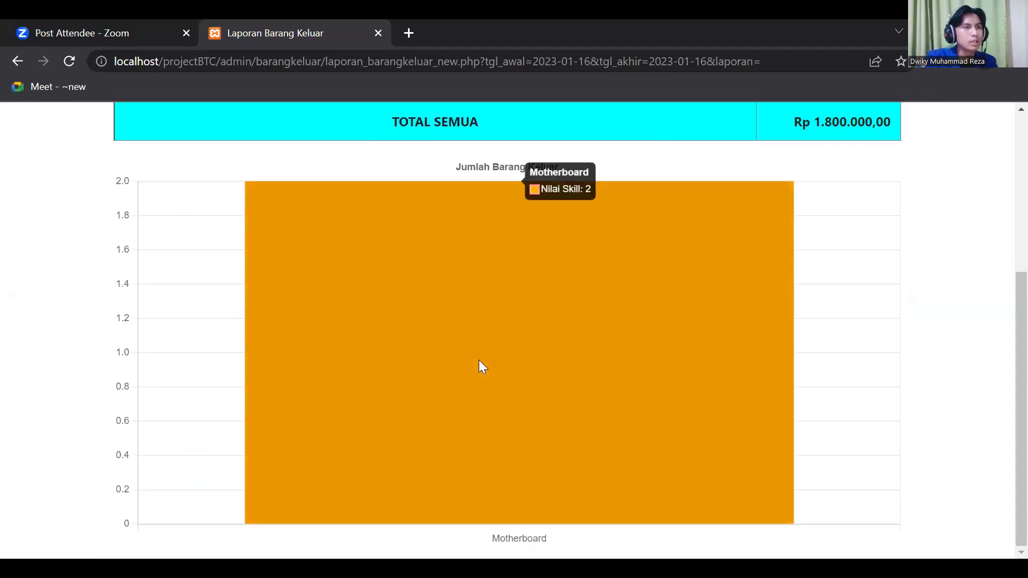
{"action": "scroll", "coordinate": [482, 362], "scroll_direction": "up", "scroll_amount": 3}
{"action": "scroll", "coordinate": [488, 370], "scroll_direction": "up", "scroll_amount": 2}
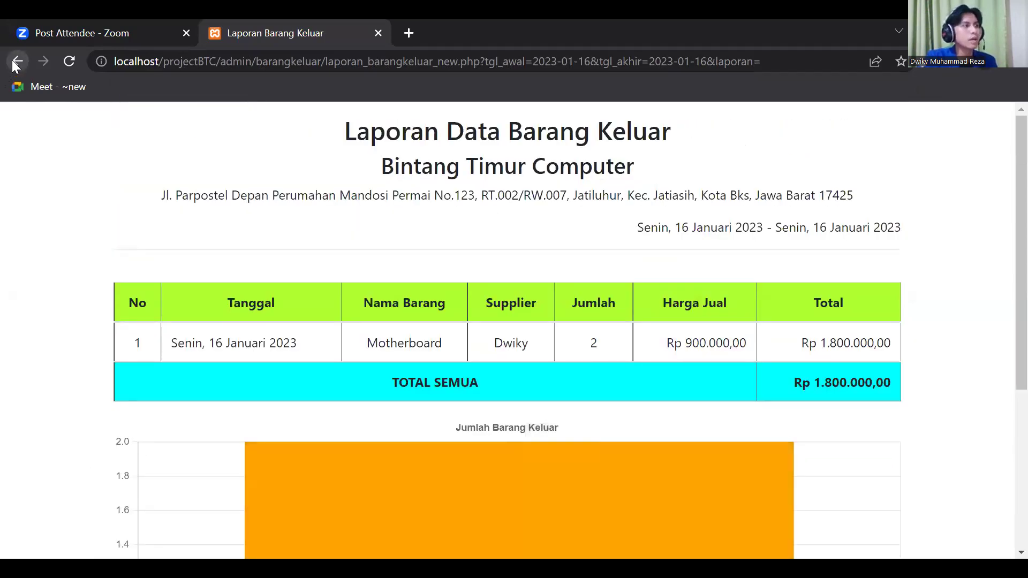
{"action": "left_click", "coordinate": [16, 61]}
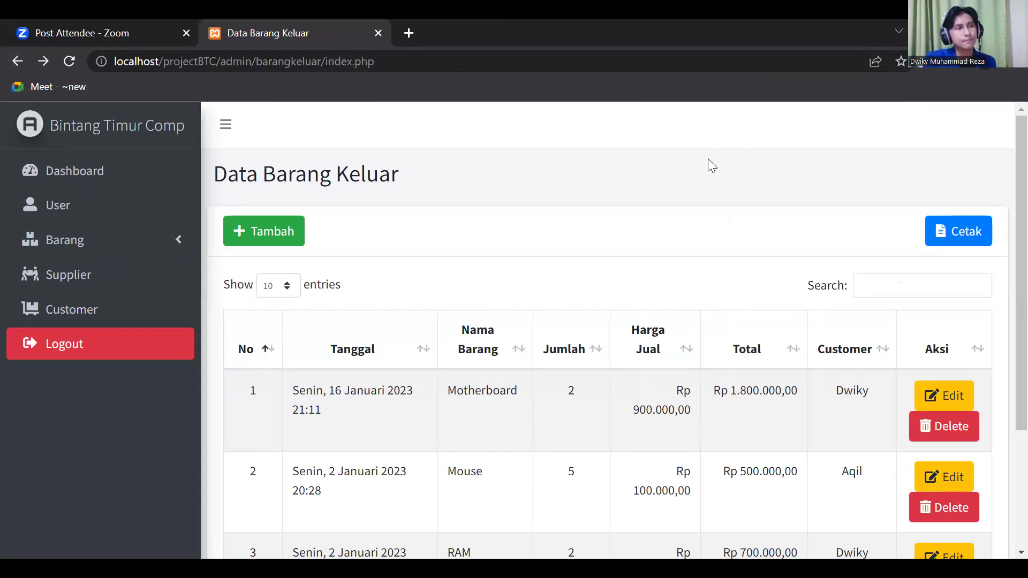
- Return from the Zoom meeting tab to the outgoing goods page and clear the select-all text selection
{"action": "key", "text": "alt+Tab"}
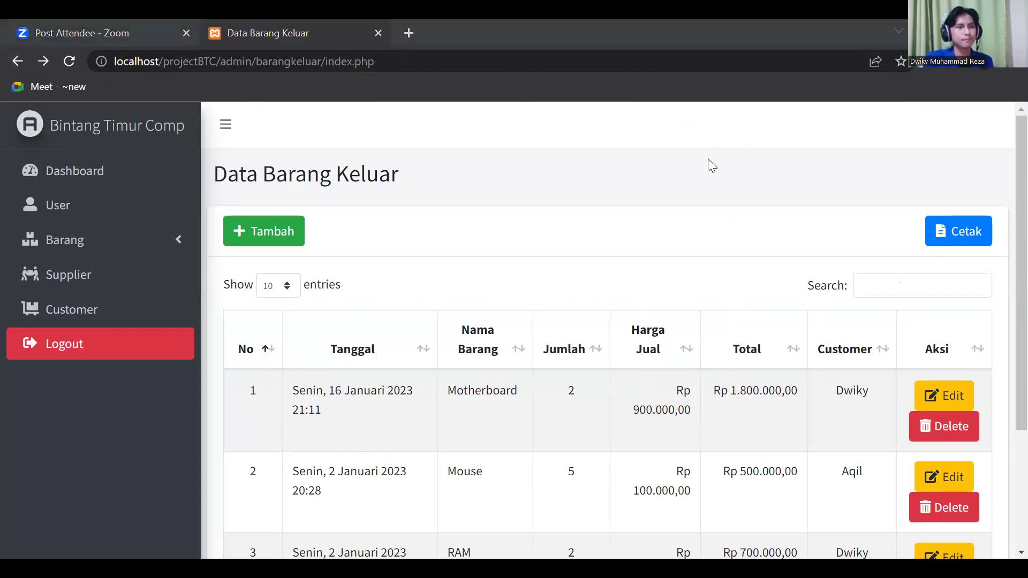
{"action": "left_click", "coordinate": [317, 21]}
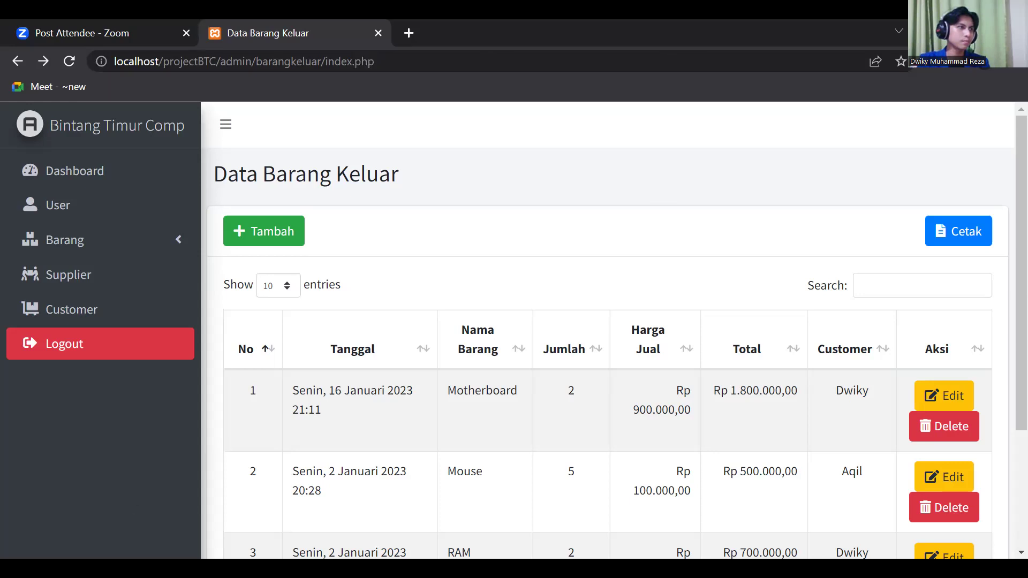
{"action": "key", "text": "ctrl+a"}
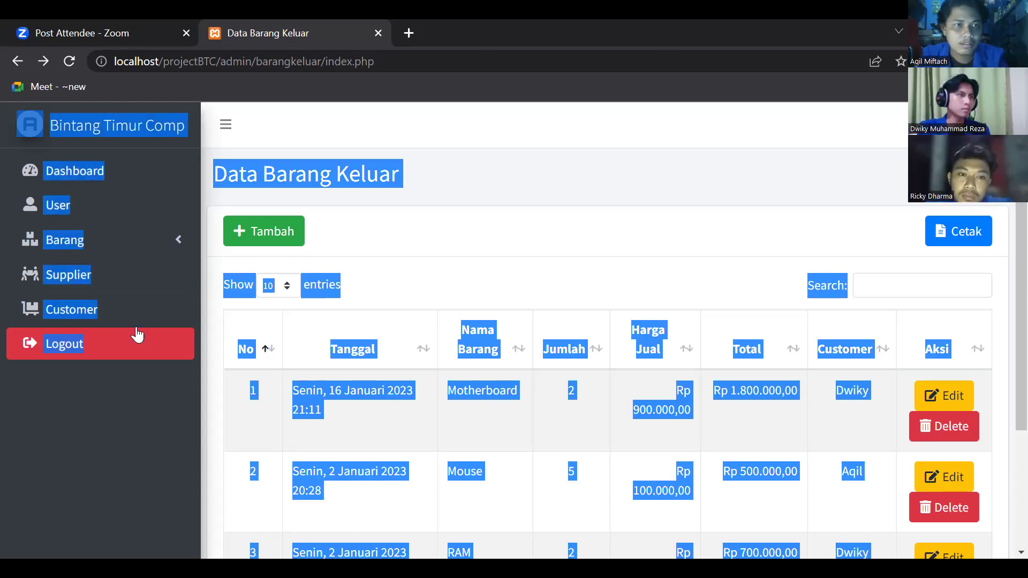
{"action": "key", "text": "ctrl+Tab"}
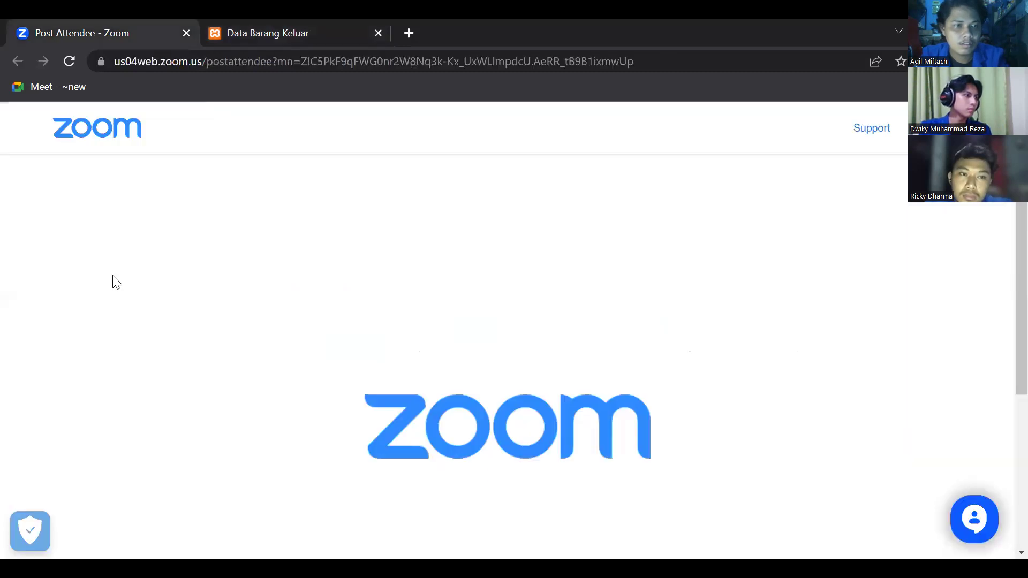
{"action": "left_click", "coordinate": [267, 33]}
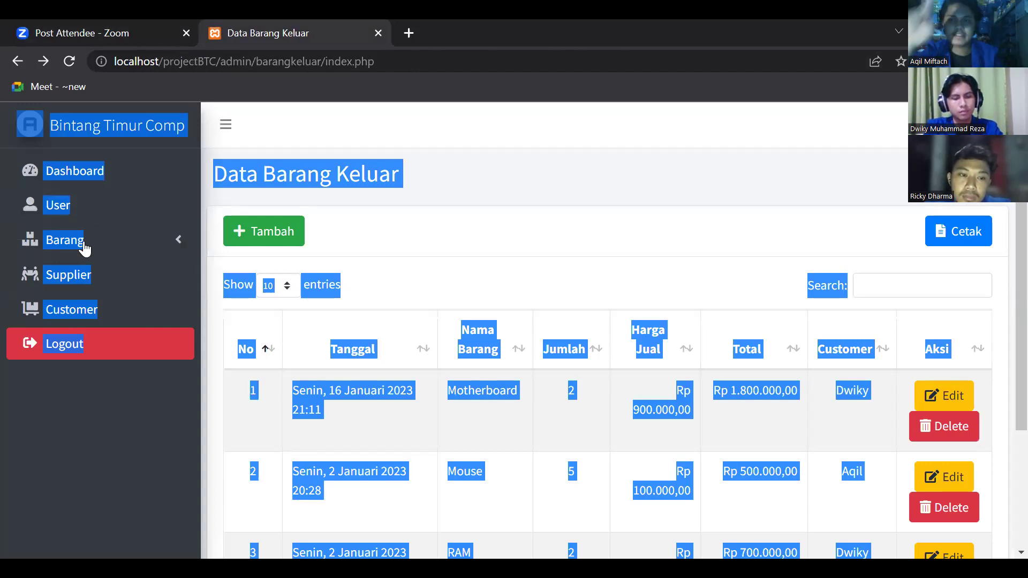
{"action": "left_click", "coordinate": [464, 237]}
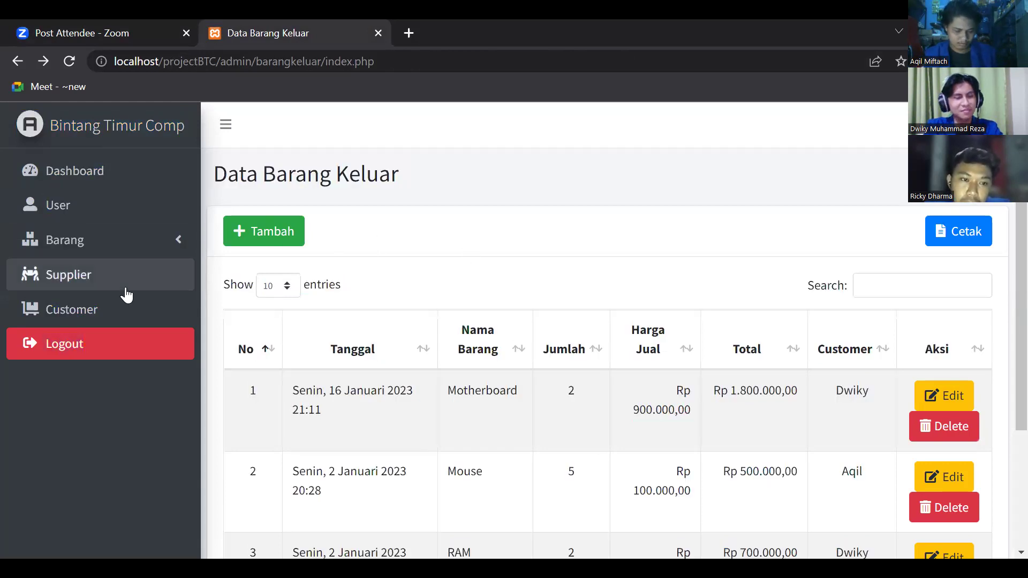
- Open the Data Supplier list, close the add-supplier form unsaved, and reload the list
{"action": "left_click", "coordinate": [125, 276]}
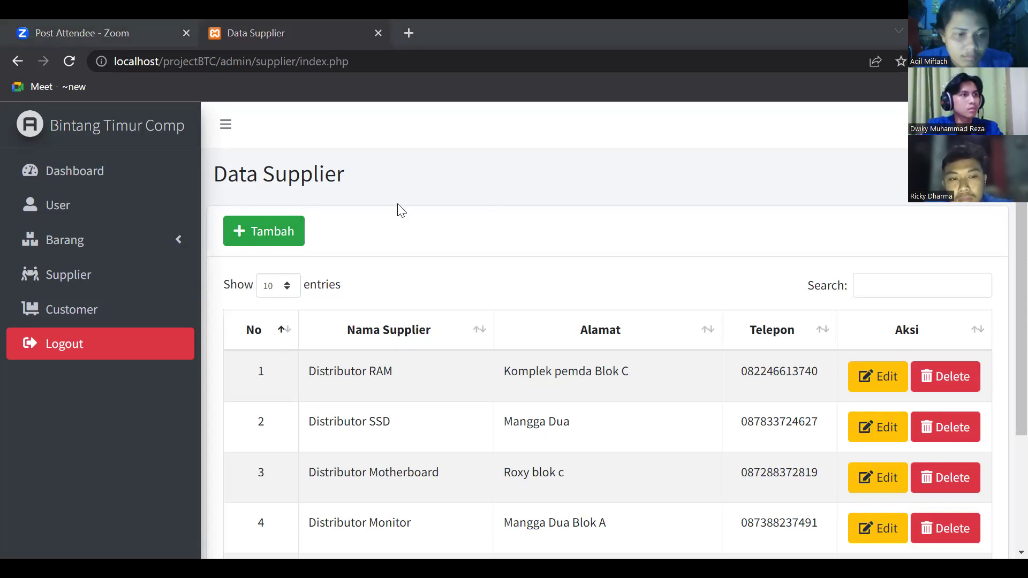
{"action": "left_click", "coordinate": [282, 232]}
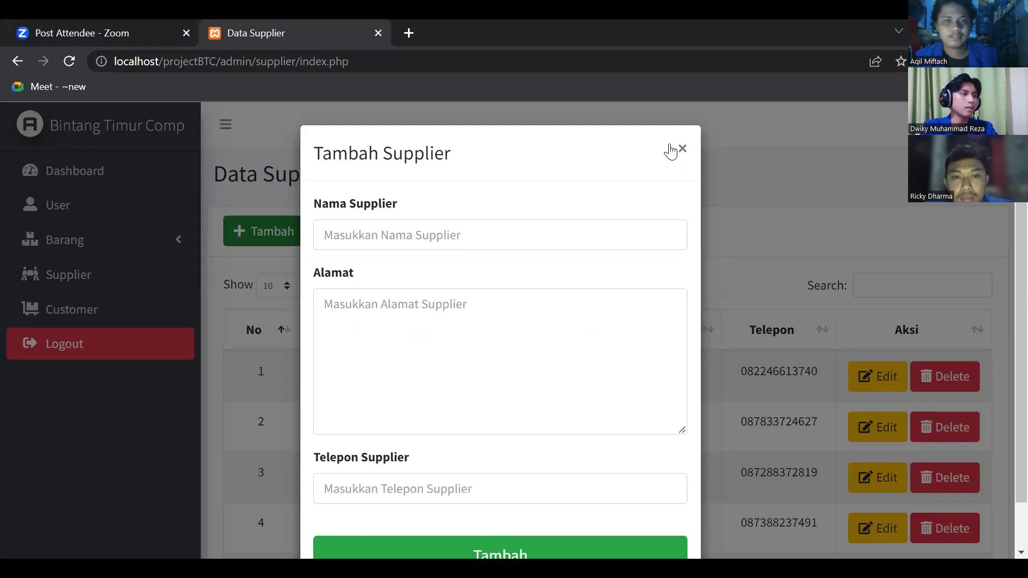
{"action": "left_click", "coordinate": [682, 148]}
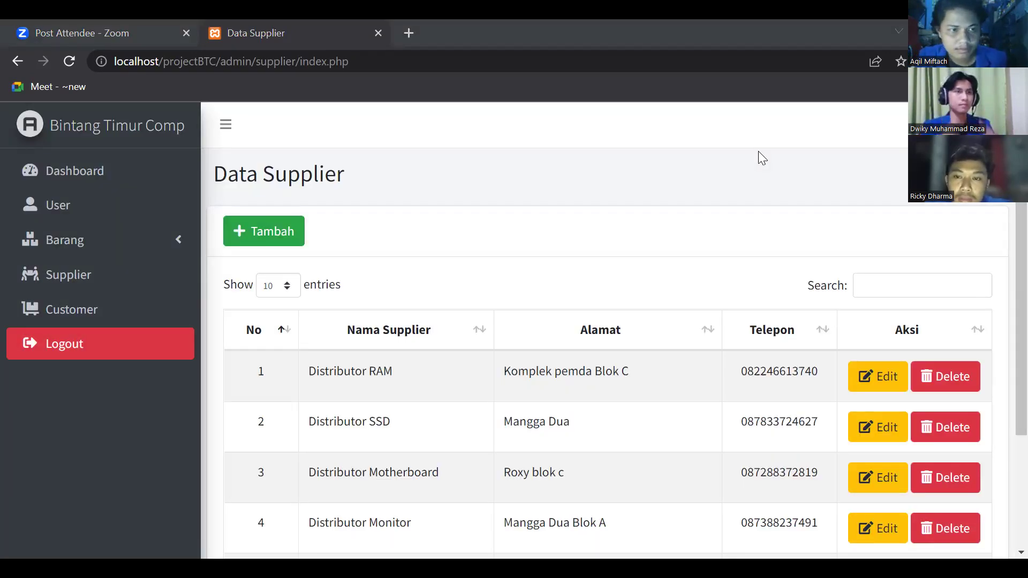
{"action": "left_click", "coordinate": [72, 277]}
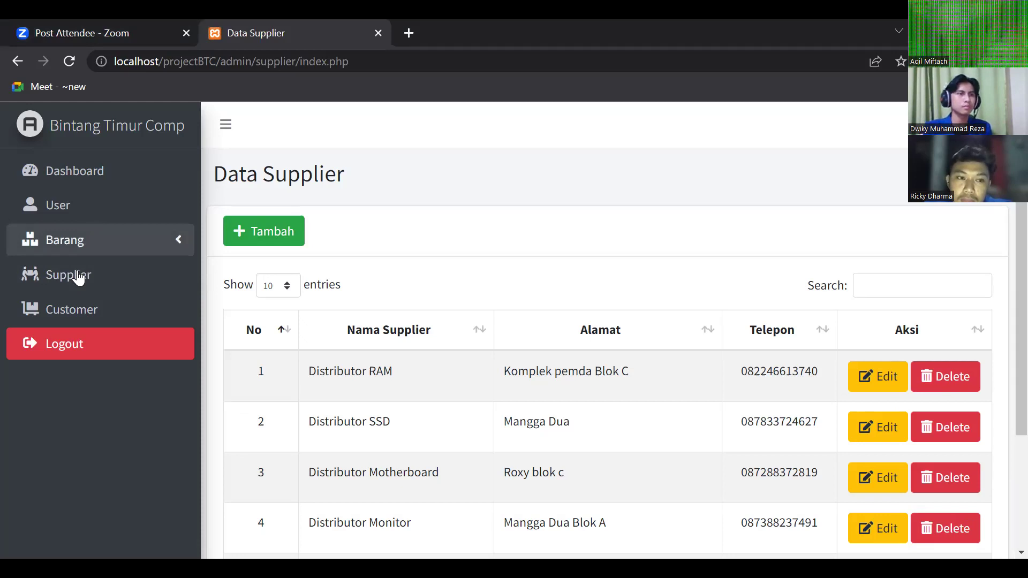
- Fill the add-supplier form with the supplier's name, address and corrected phone number
{"action": "left_click", "coordinate": [283, 234]}
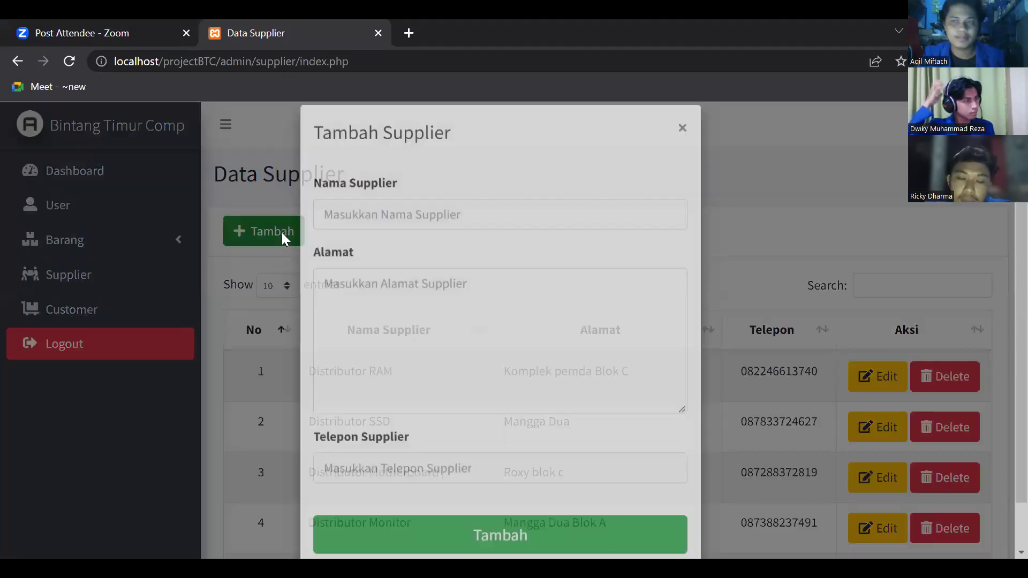
{"action": "left_click", "coordinate": [362, 231]}
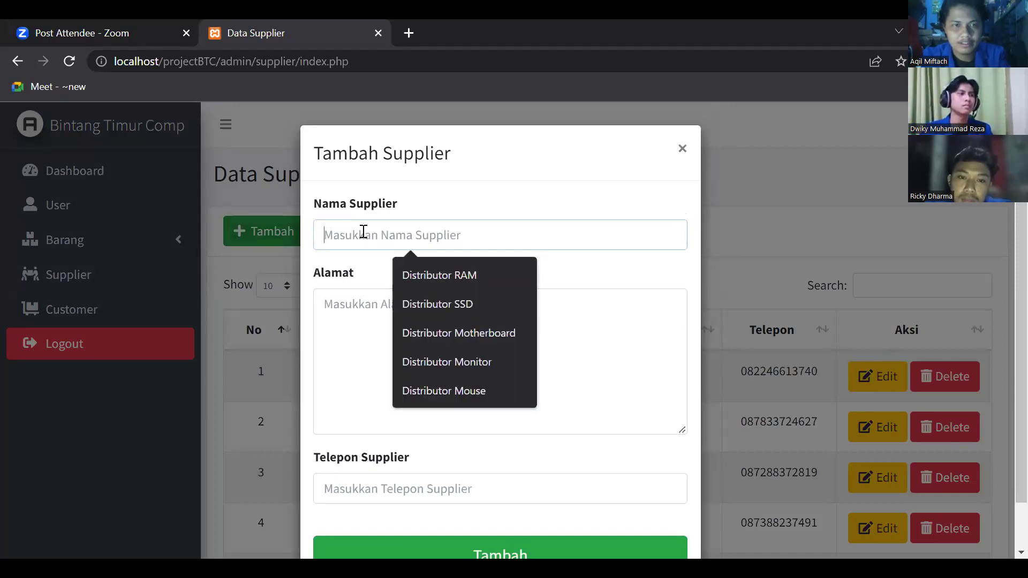
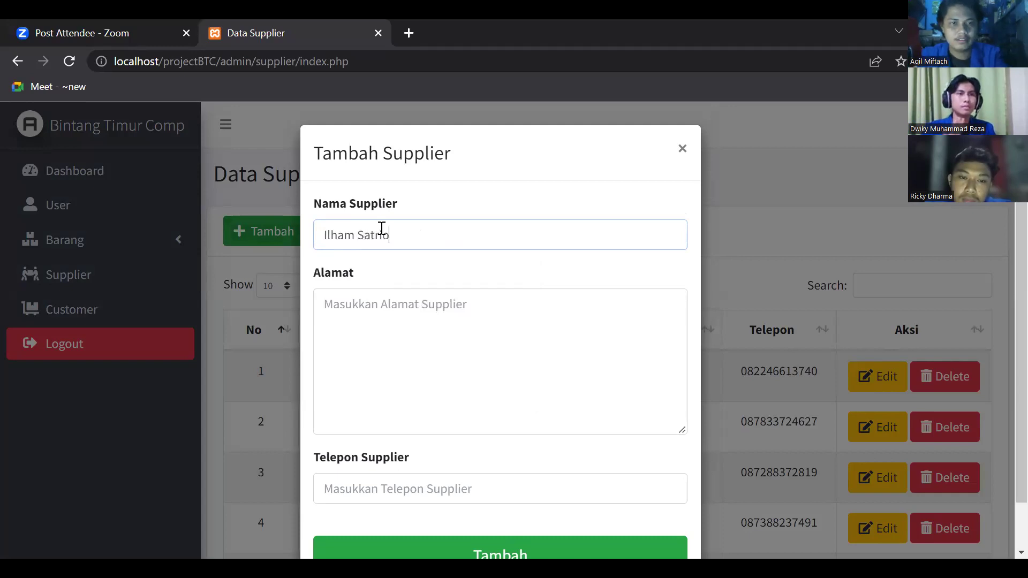
{"action": "left_click", "coordinate": [405, 308]}
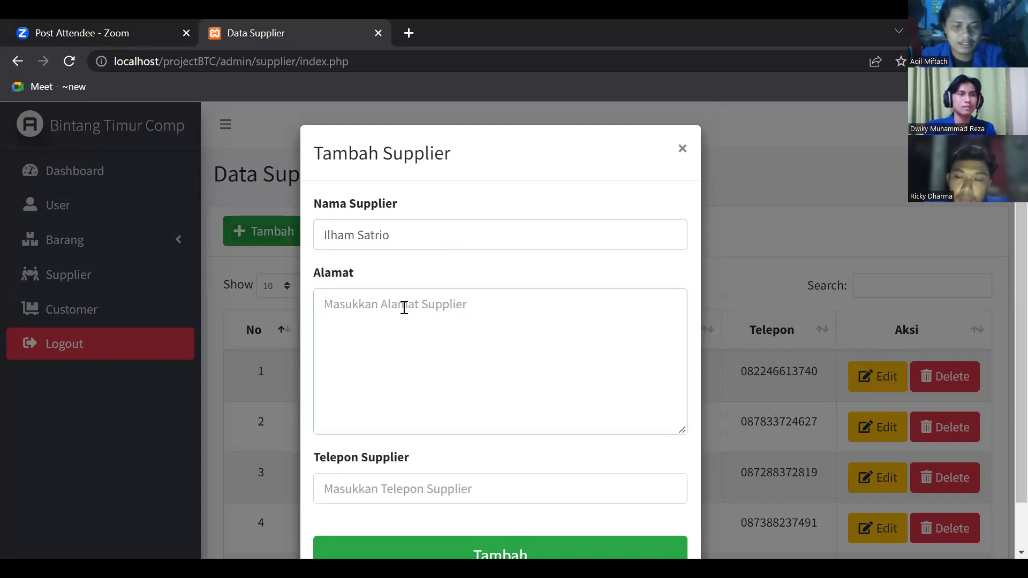
{"action": "type", "text": "Bintara"}
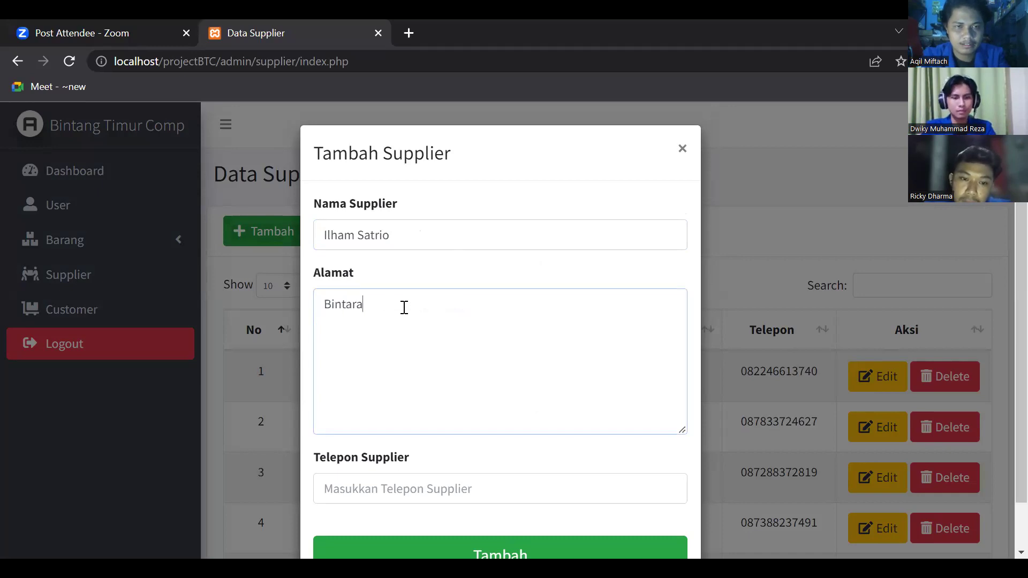
{"action": "left_click", "coordinate": [405, 488]}
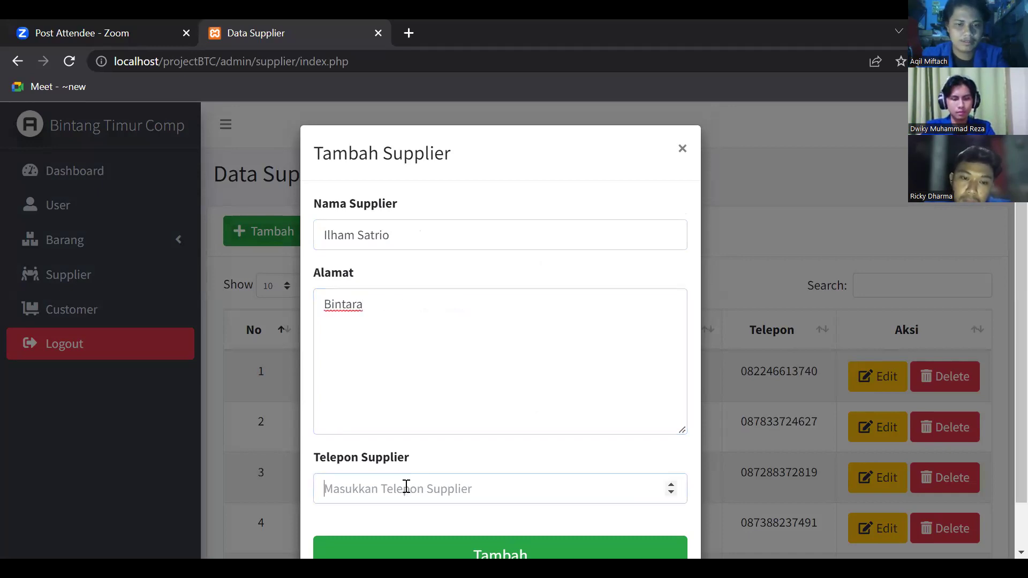
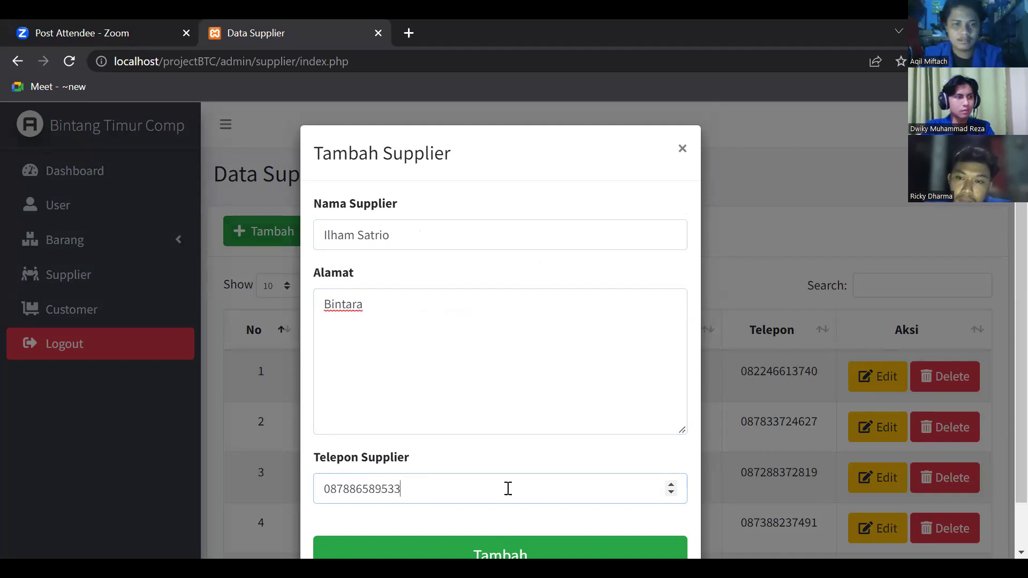
- Save the new supplier, dismiss the confirmation, and check the list now shows 6 entries
{"action": "left_click", "coordinate": [517, 551]}
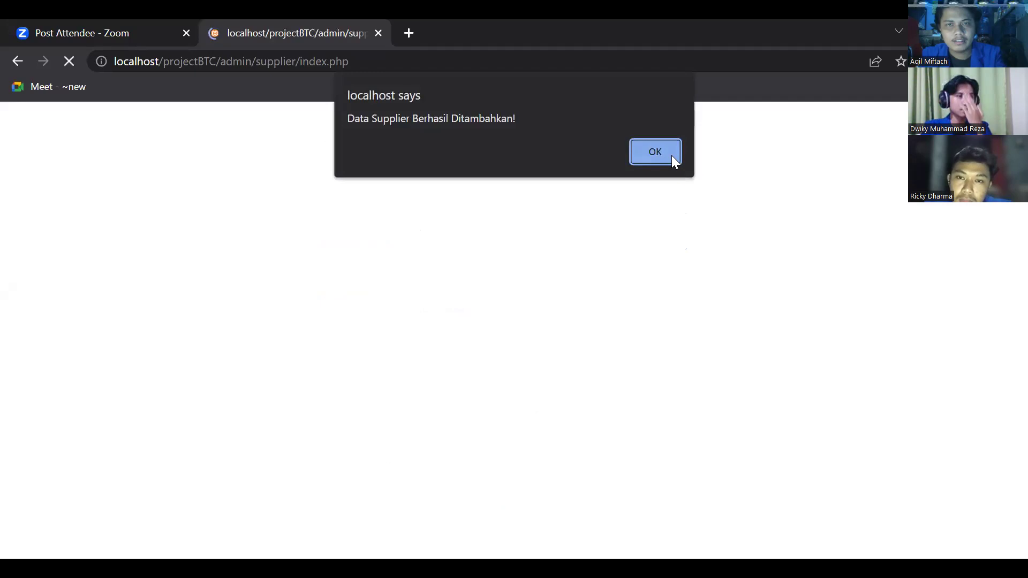
{"action": "left_click", "coordinate": [670, 155]}
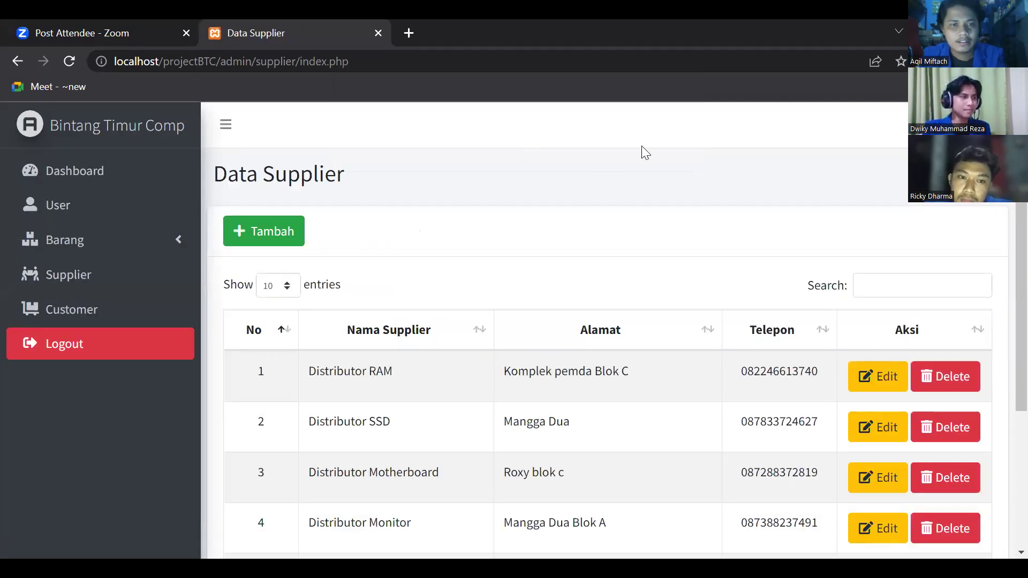
{"action": "scroll", "coordinate": [390, 409], "scroll_direction": "down", "scroll_amount": 4}
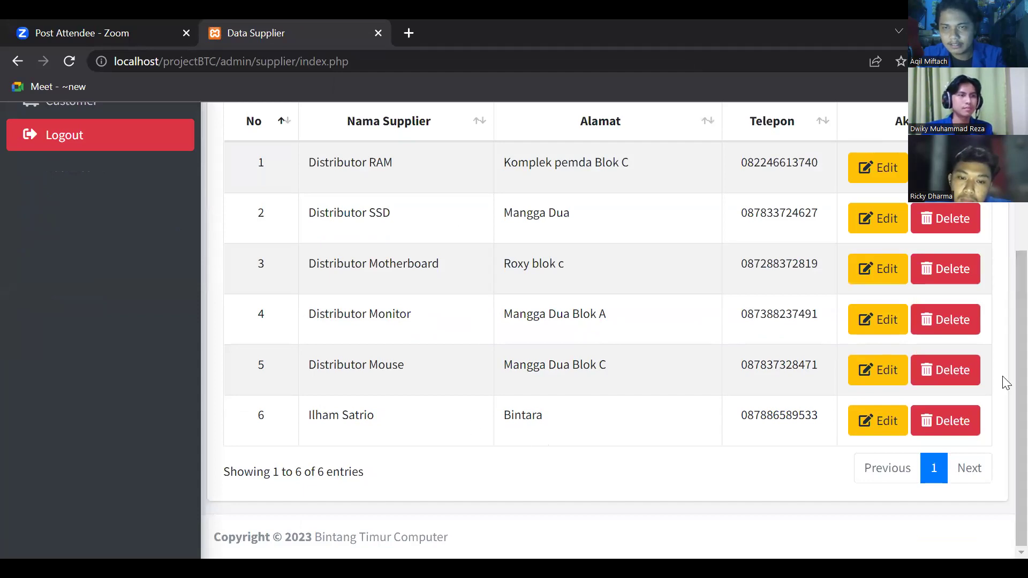
{"action": "scroll", "coordinate": [1004, 356], "scroll_direction": "up", "scroll_amount": 3}
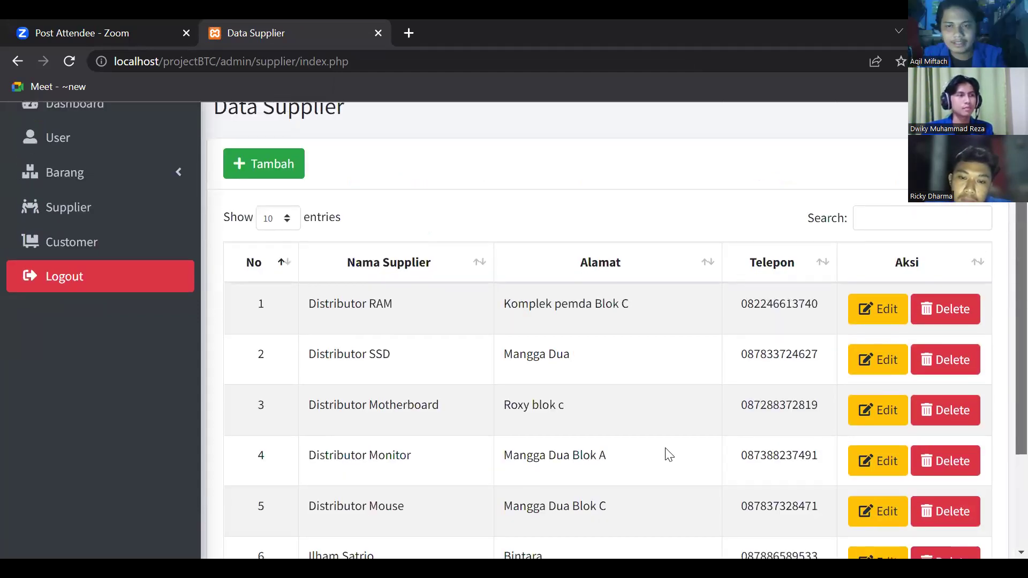
- On the Customer page, start a new customer and enter the customer's name and address
{"action": "left_click", "coordinate": [52, 247]}
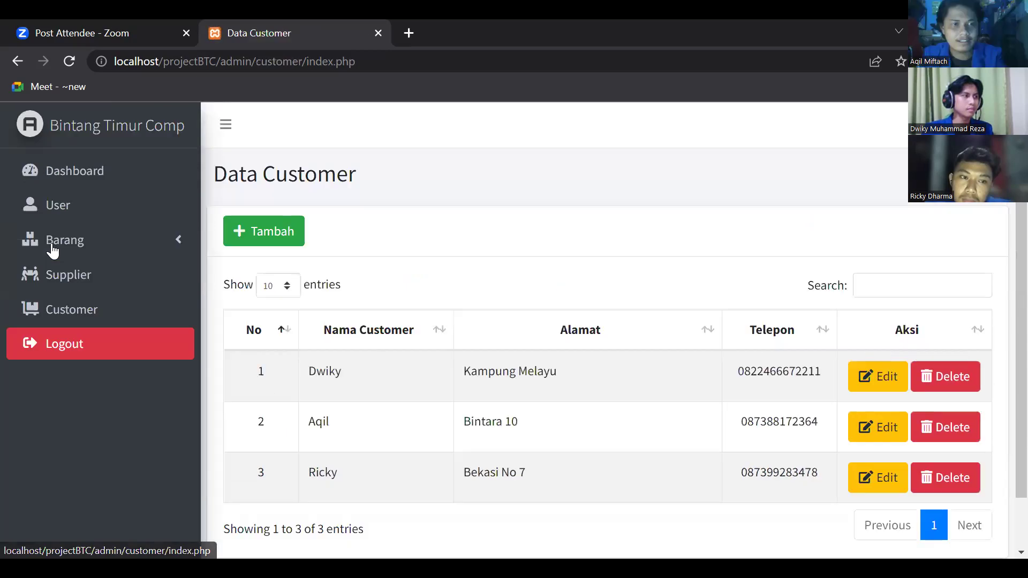
{"action": "left_click", "coordinate": [273, 225]}
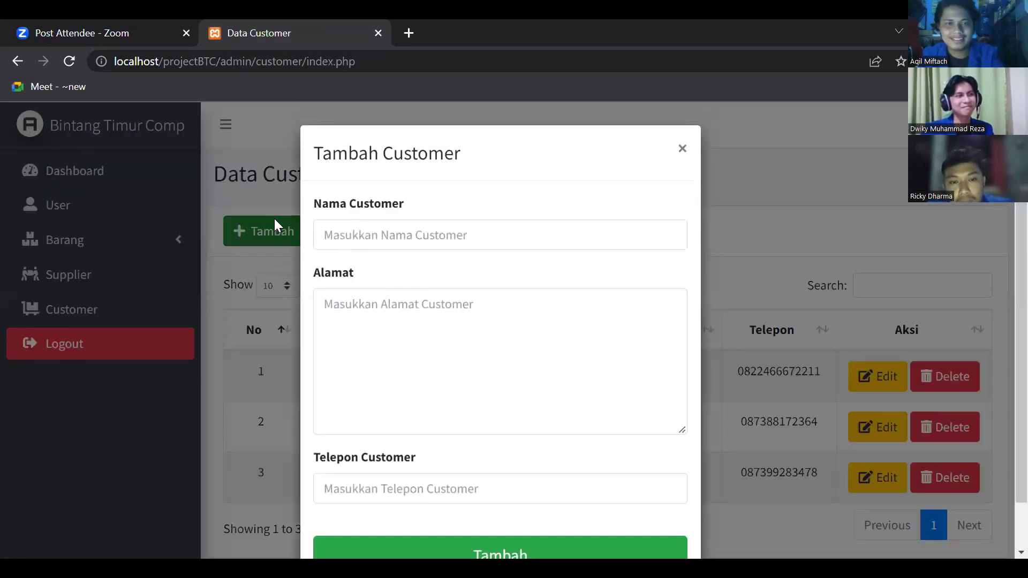
{"action": "left_click", "coordinate": [391, 234]}
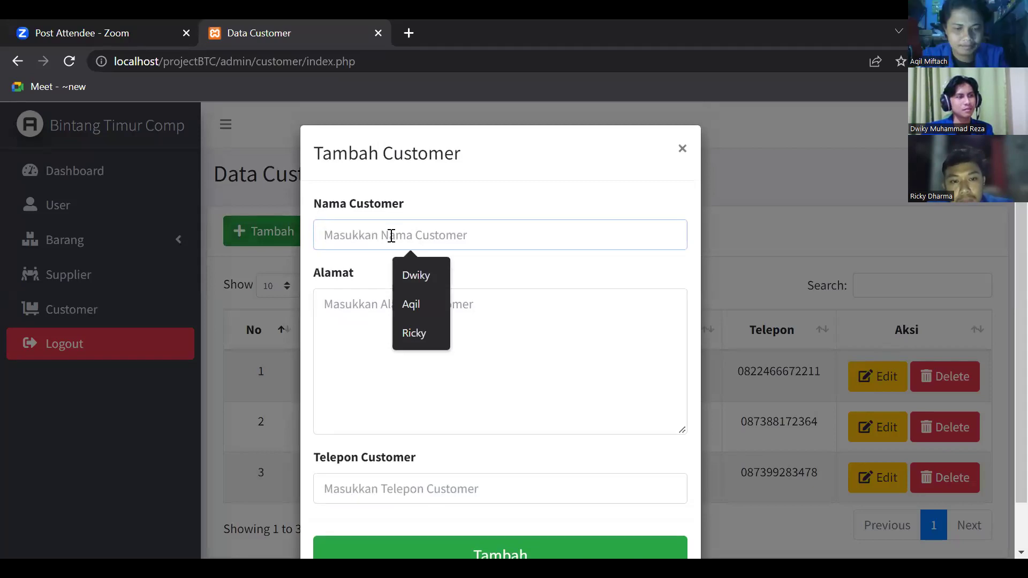
{"action": "type", "text": "Chandra"}
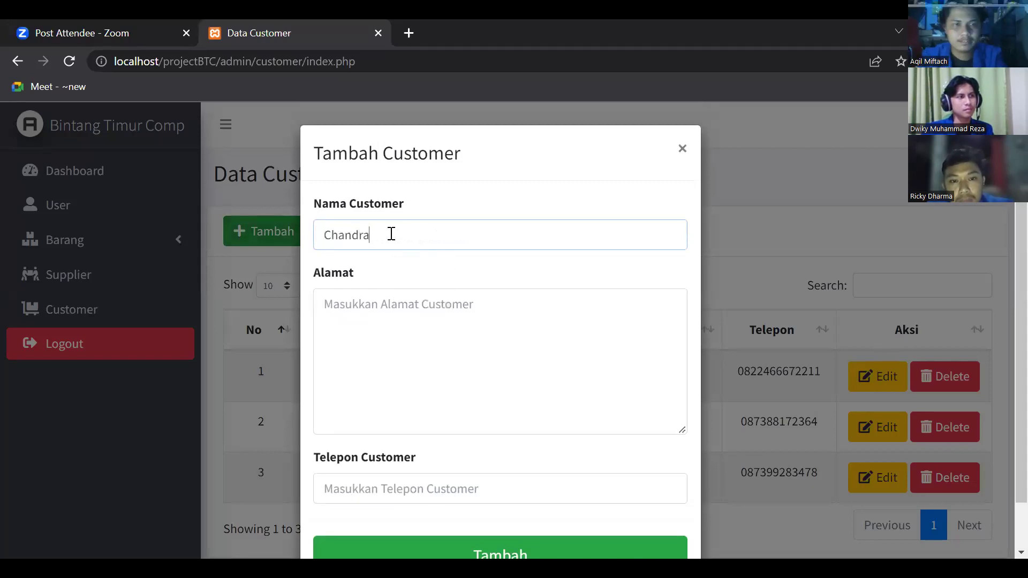
{"action": "left_click", "coordinate": [396, 316]}
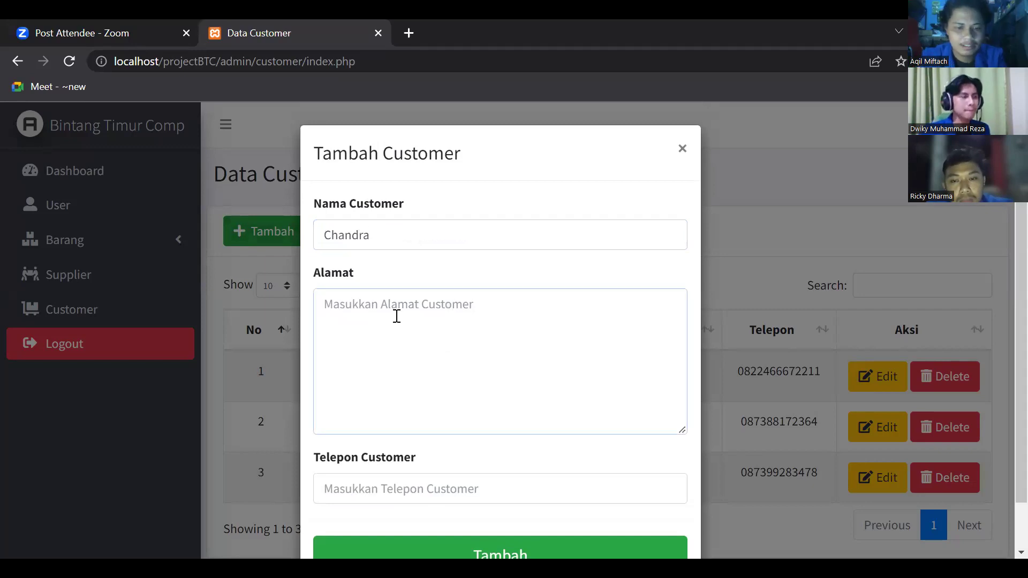
{"action": "type", "text": "B"}
{"action": "key", "text": "BackSpace"}
{"action": "type", "text": "B"}
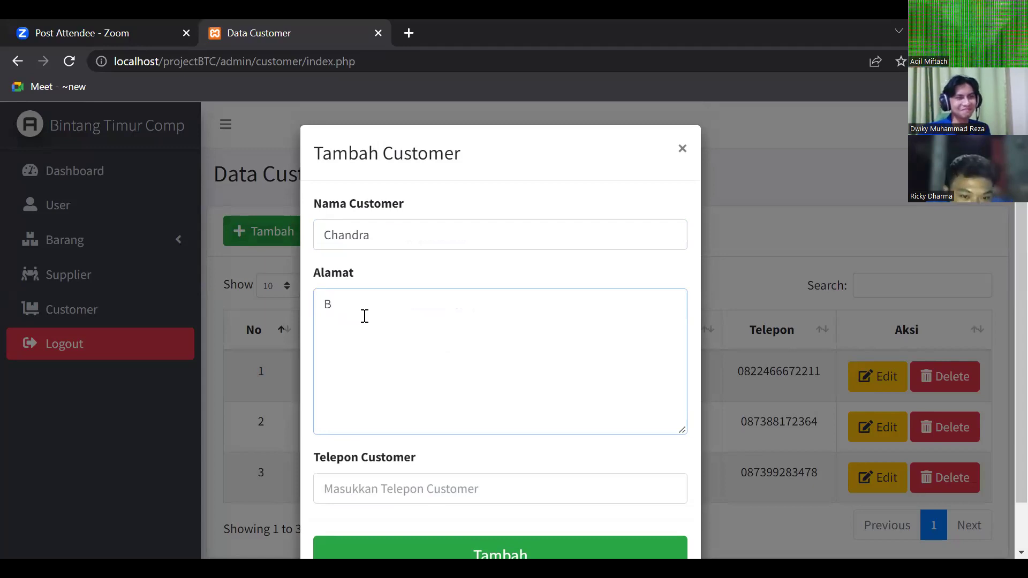
{"action": "type", "text": "in"}
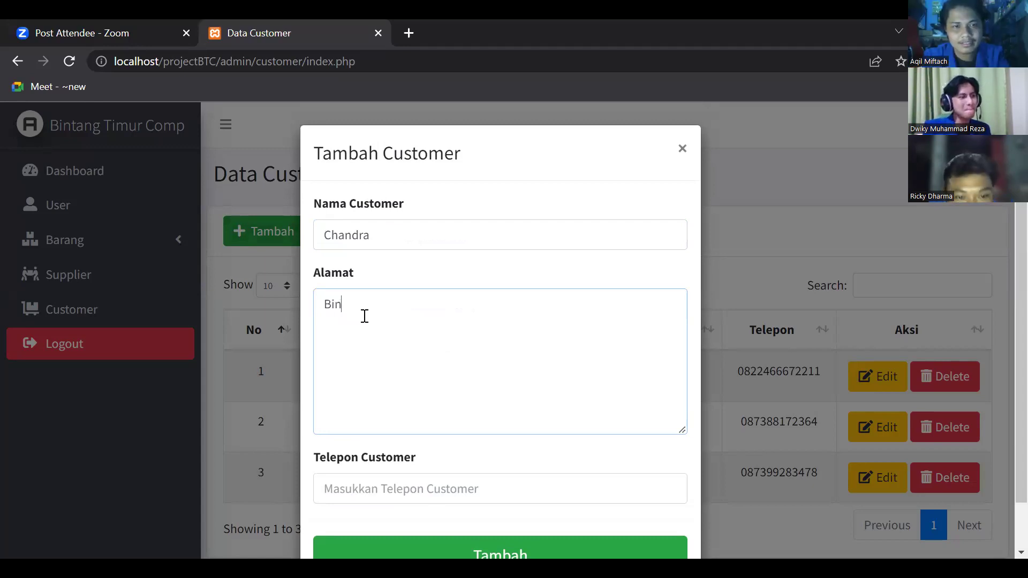
{"action": "type", "text": "tt"}
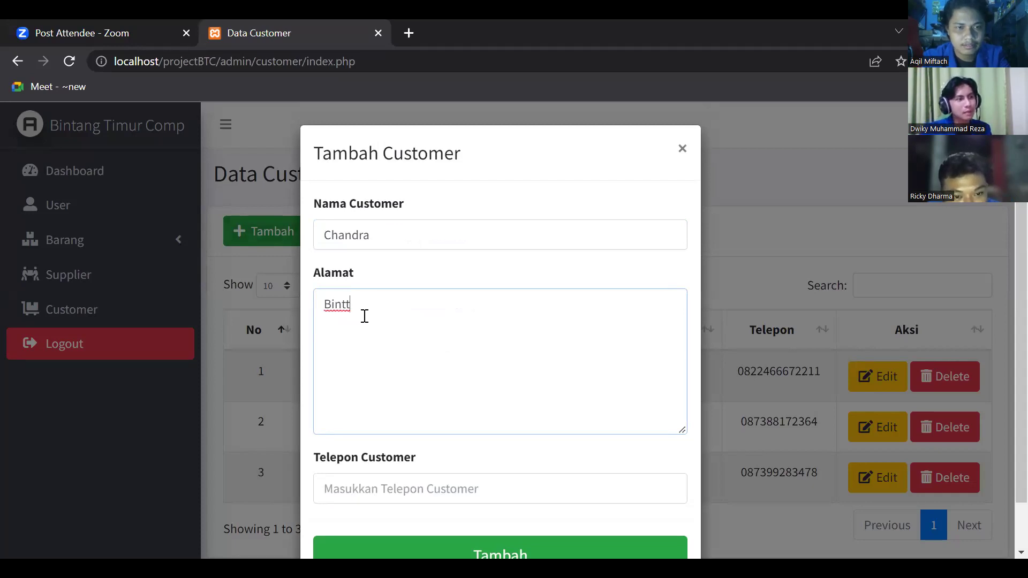
{"action": "key", "text": "BackSpace"}
{"action": "type", "text": "ara"}
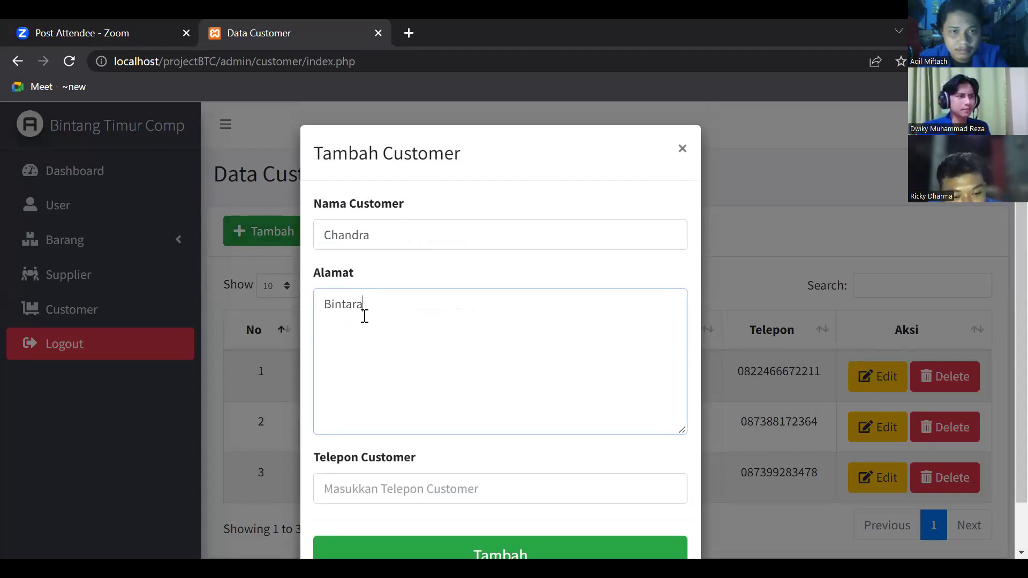
- Add the customer's phone number, save as the fourth customer, and cancel the delete prompt
{"action": "left_click", "coordinate": [390, 491]}
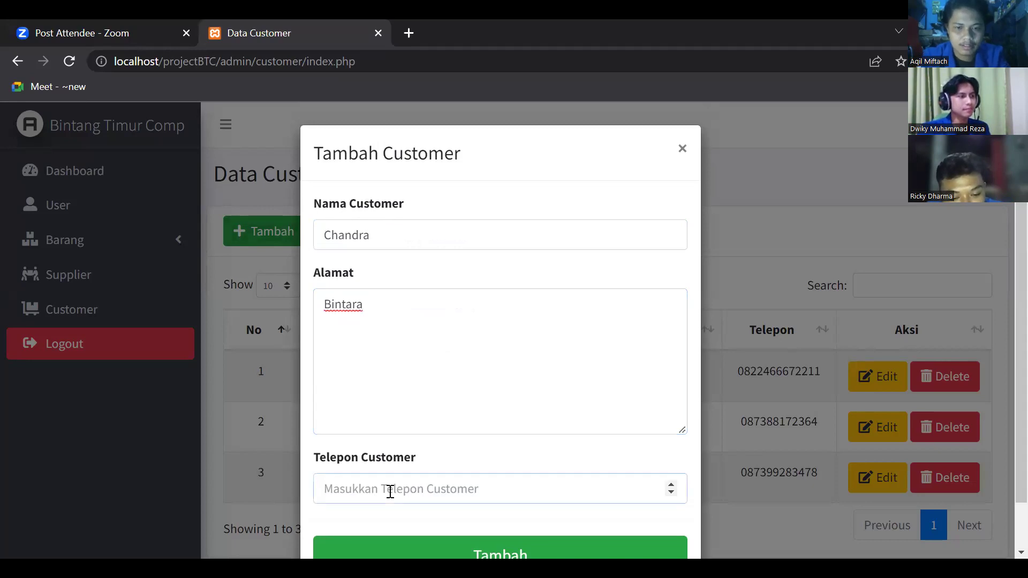
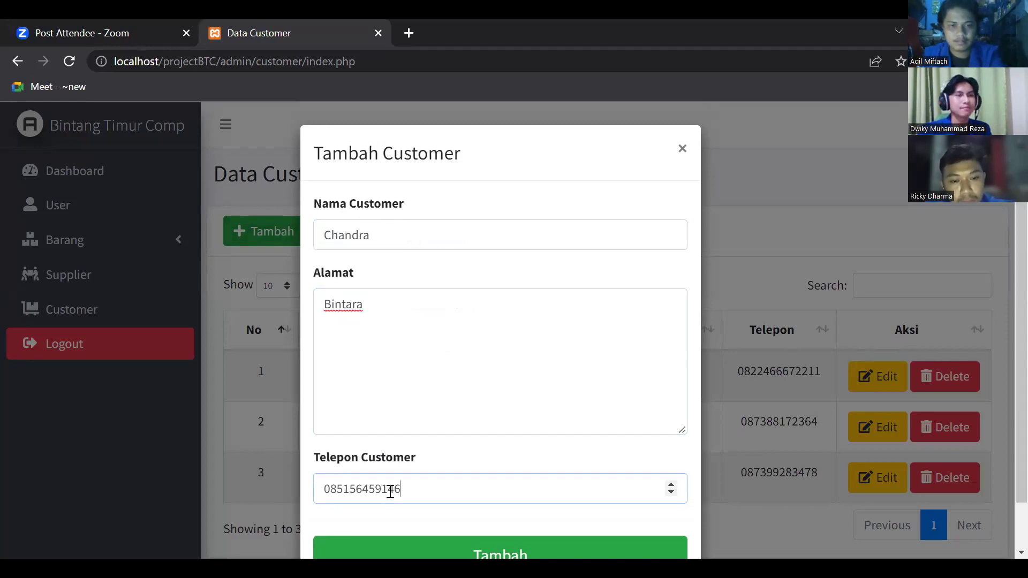
{"action": "left_click", "coordinate": [489, 549]}
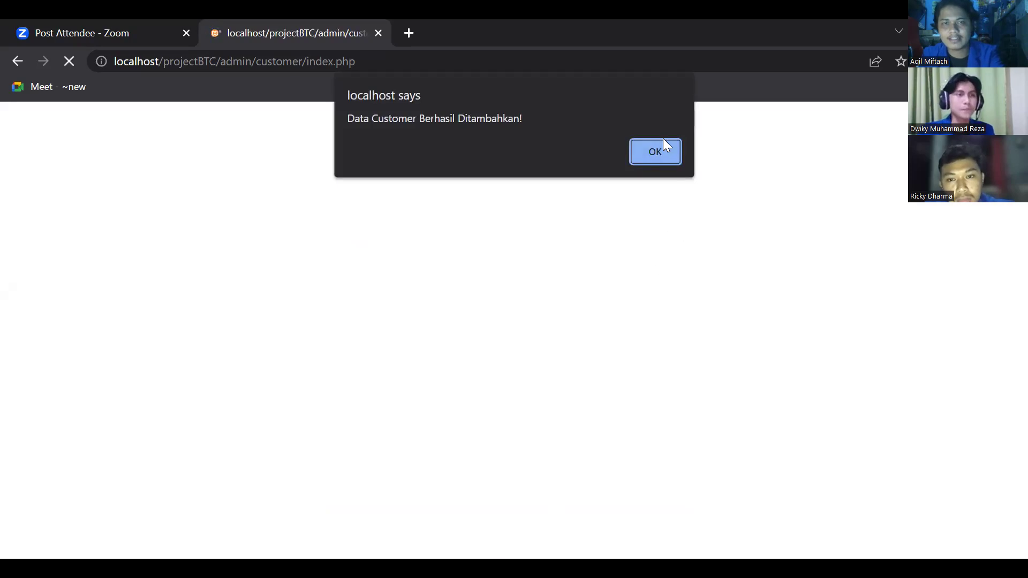
{"action": "left_click", "coordinate": [664, 152]}
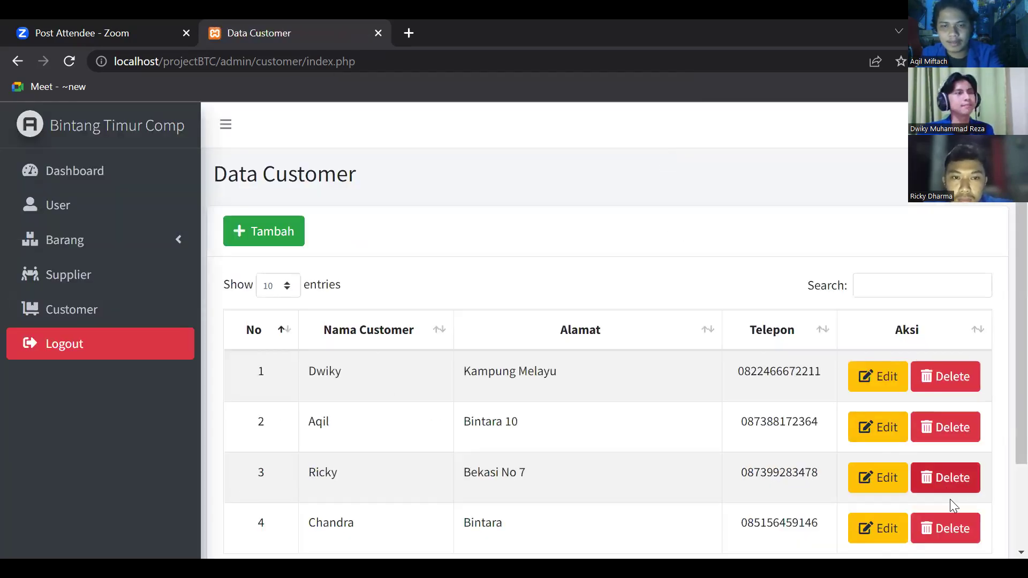
{"action": "left_click", "coordinate": [949, 529]}
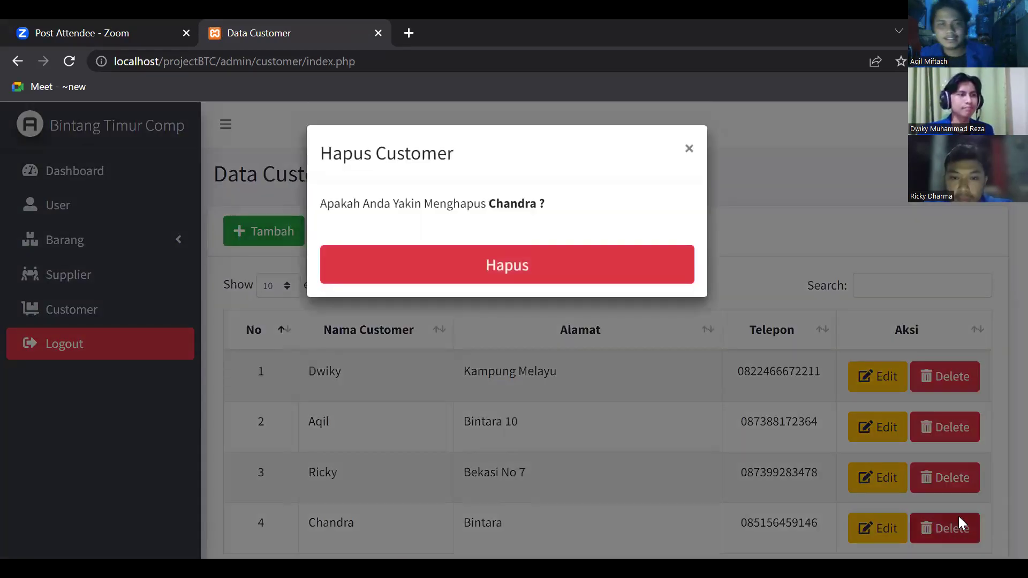
{"action": "left_click", "coordinate": [686, 149]}
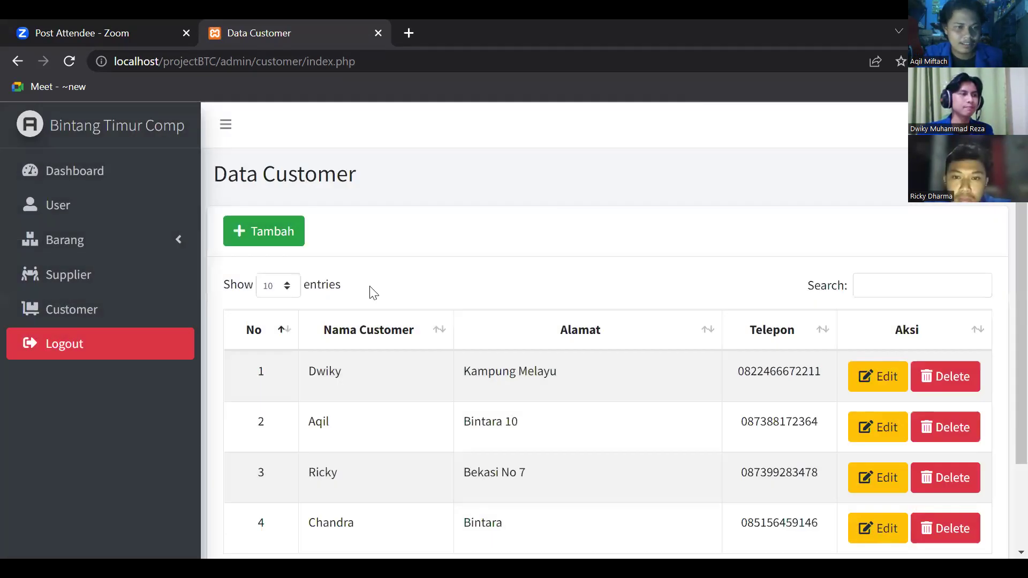